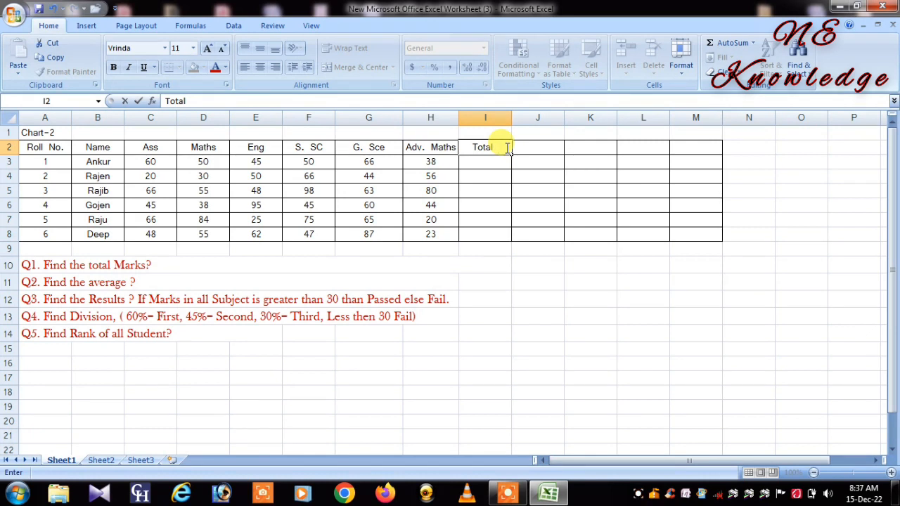
Step: Complete the header in I2 as Total Marks and enter Average as the header in J2
{"action": "type", "text": "Marks"}
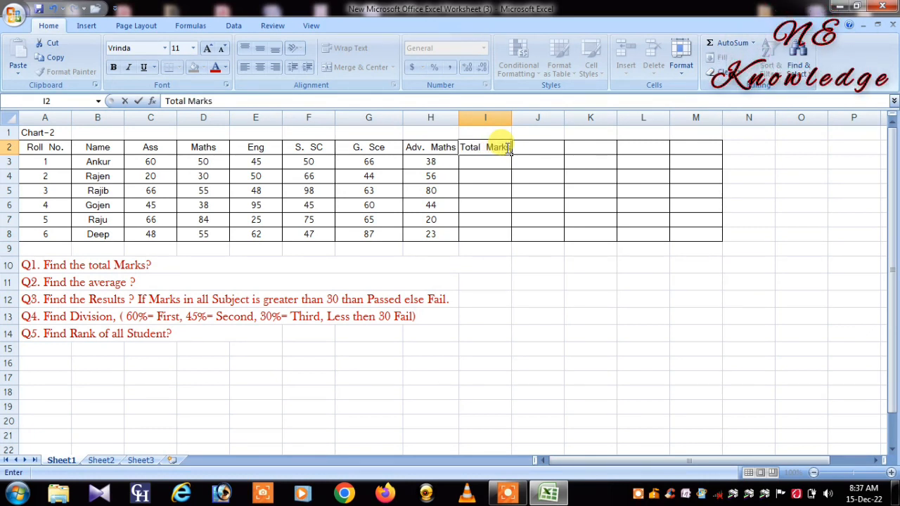
{"action": "left_click", "coordinate": [531, 147]}
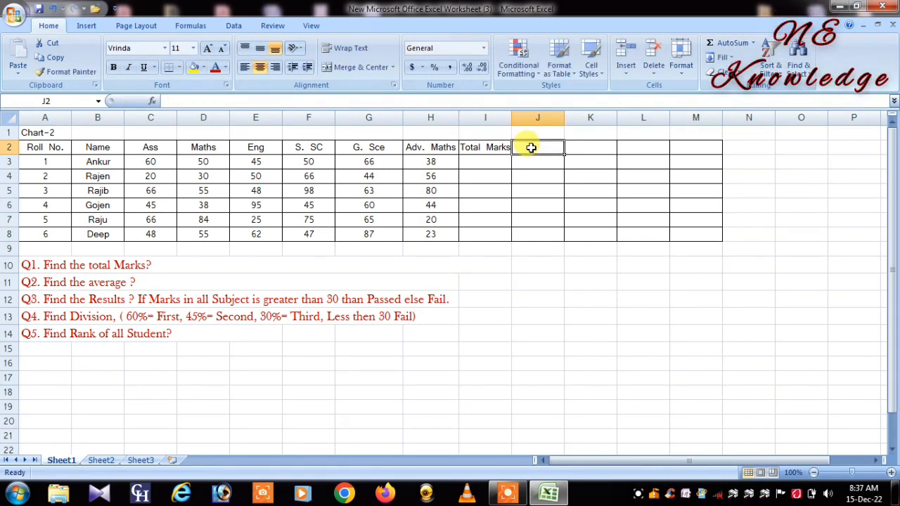
{"action": "type", "text": "Av"}
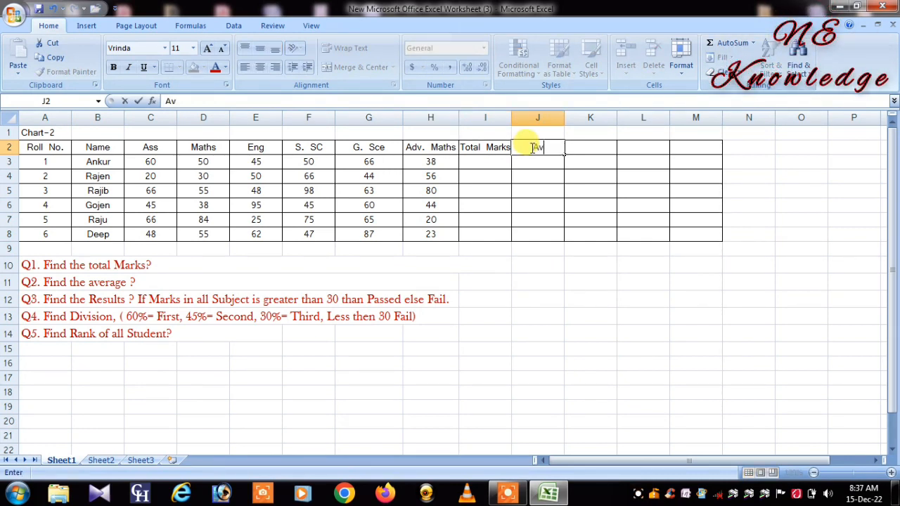
{"action": "type", "text": "erage"}
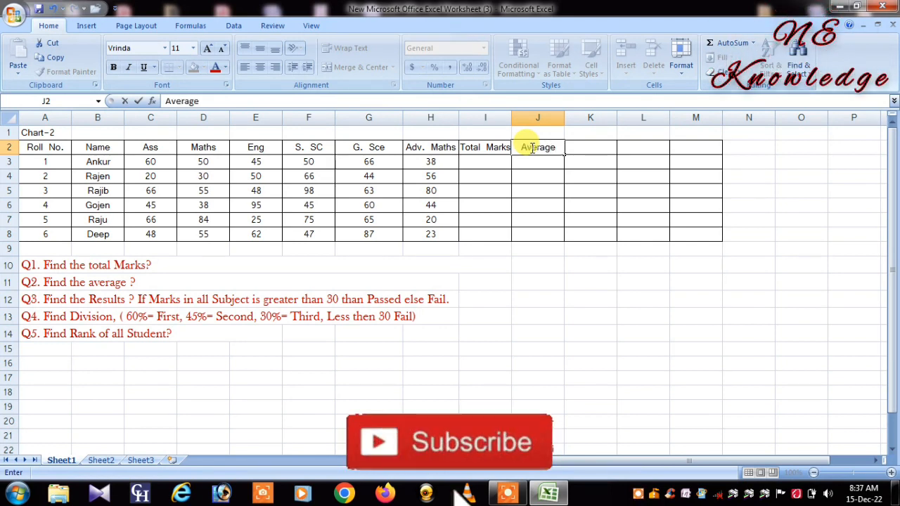
{"action": "key", "text": "Tab"}
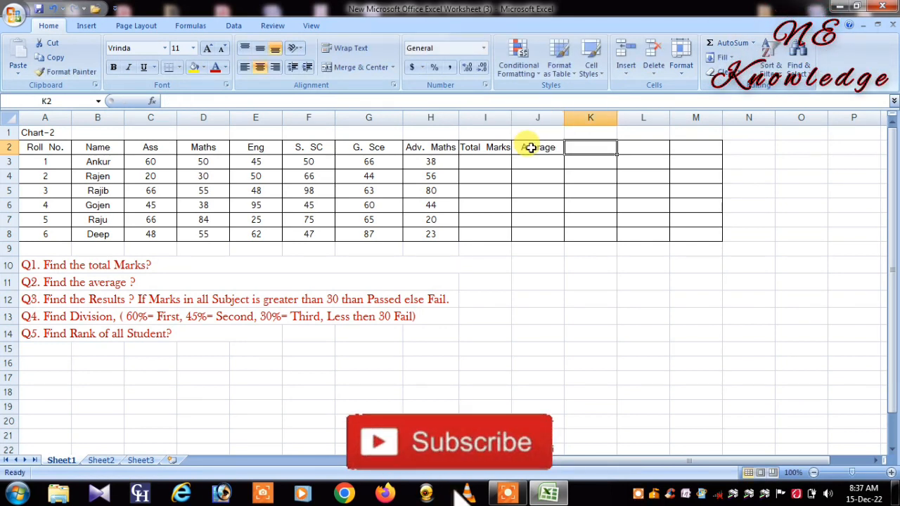
Step: Enter the column headers Results, Division and Rank in cells K2, L2 and M2
{"action": "type", "text": "R"}
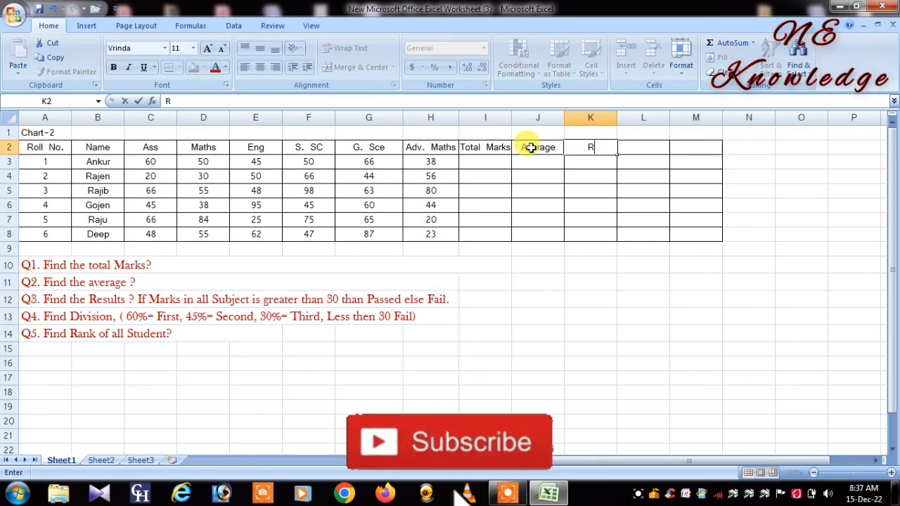
{"action": "type", "text": "esults"}
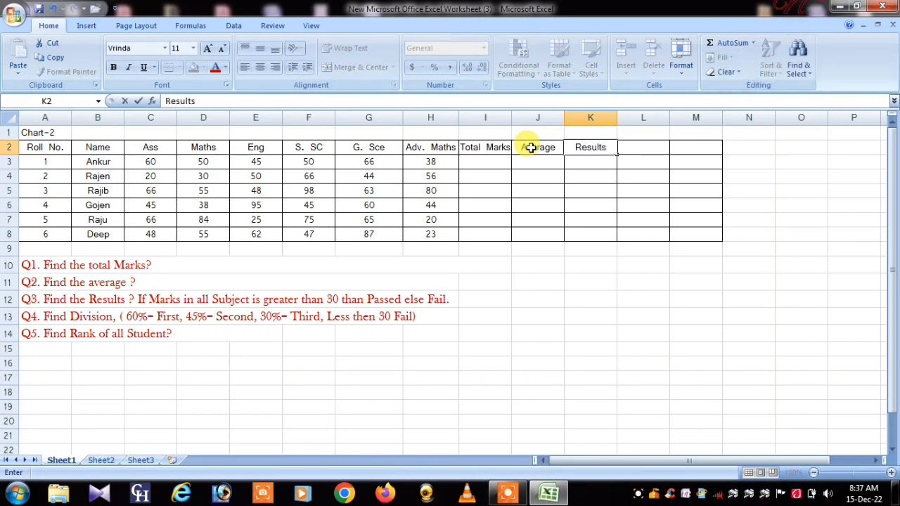
{"action": "key", "text": "Tab"}
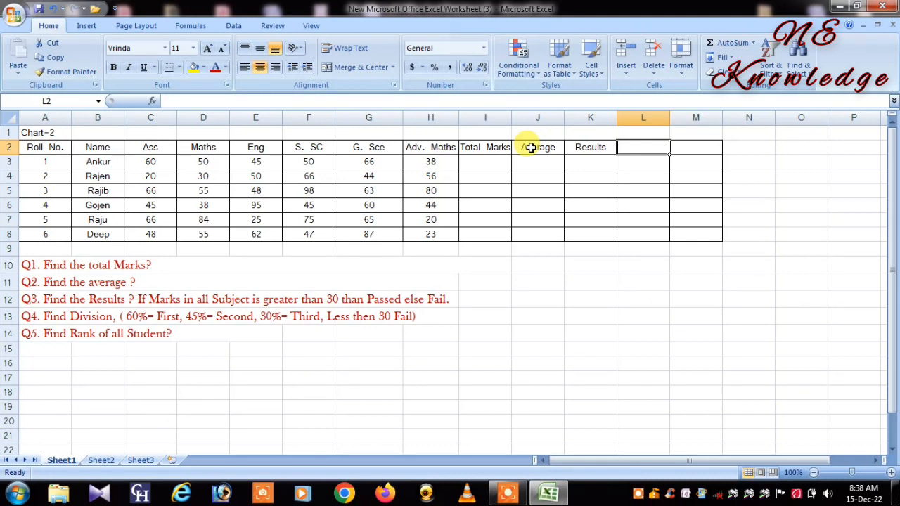
{"action": "type", "text": "Division"}
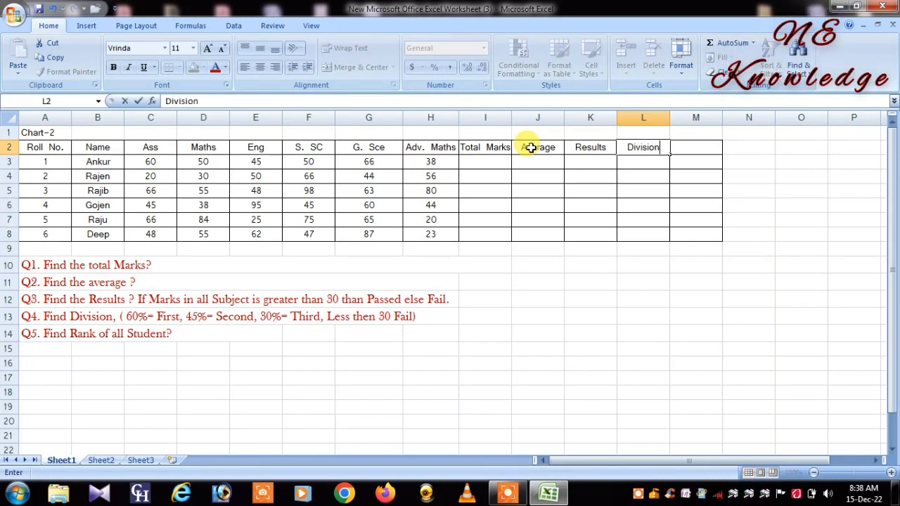
{"action": "key", "text": "Tab"}
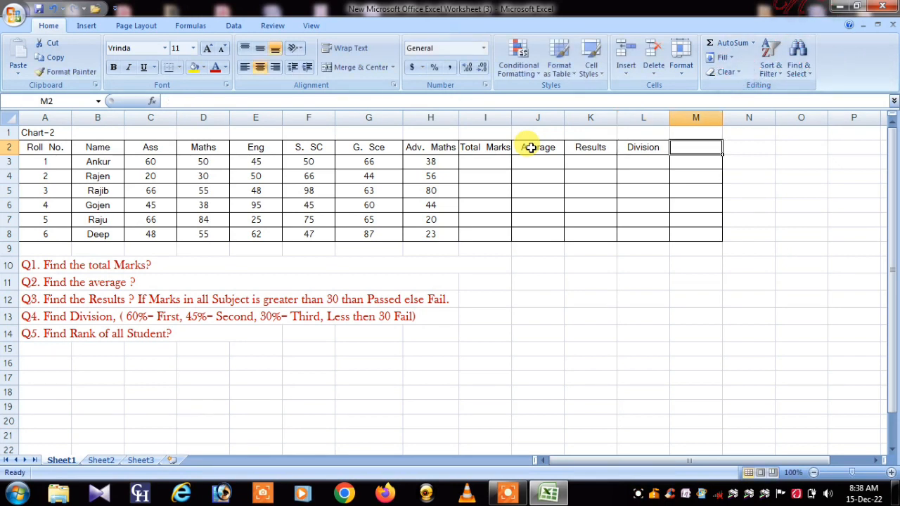
{"action": "type", "text": "Ra"}
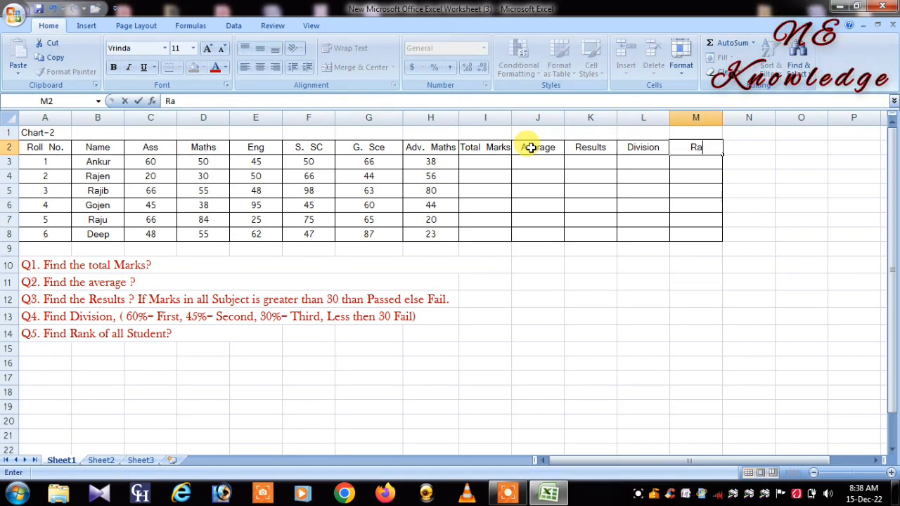
{"action": "type", "text": "nk"}
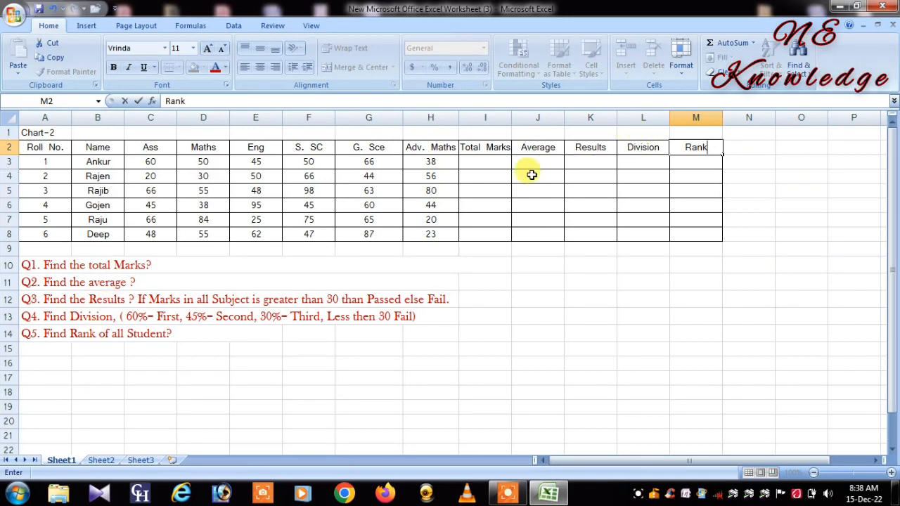
{"action": "left_click", "coordinate": [478, 162]}
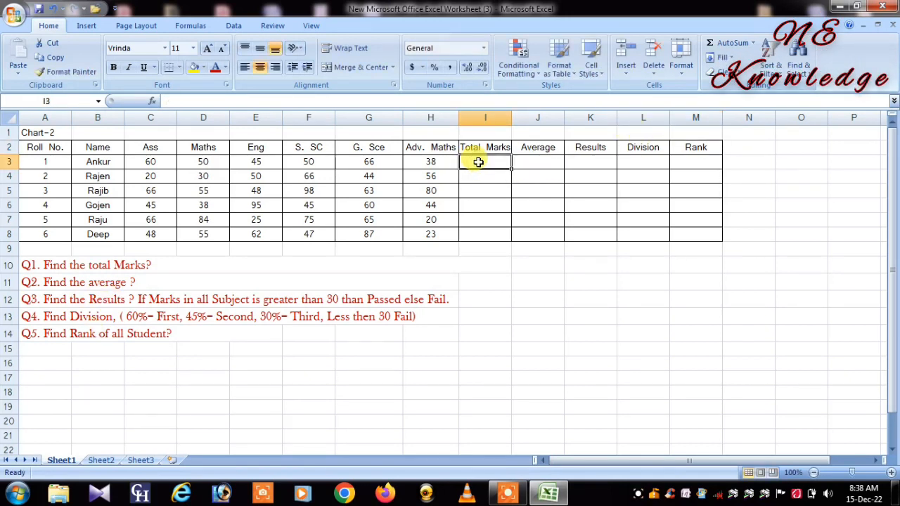
Step: Calculate each student's total marks with =SUM(C3:H3) in I3 and fill the formula down to I8
{"action": "left_click", "coordinate": [45, 265]}
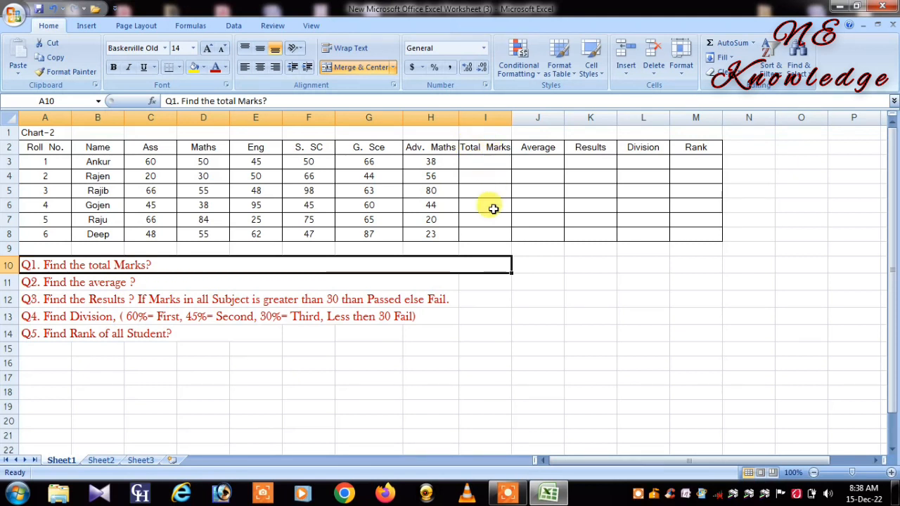
{"action": "left_click", "coordinate": [487, 160]}
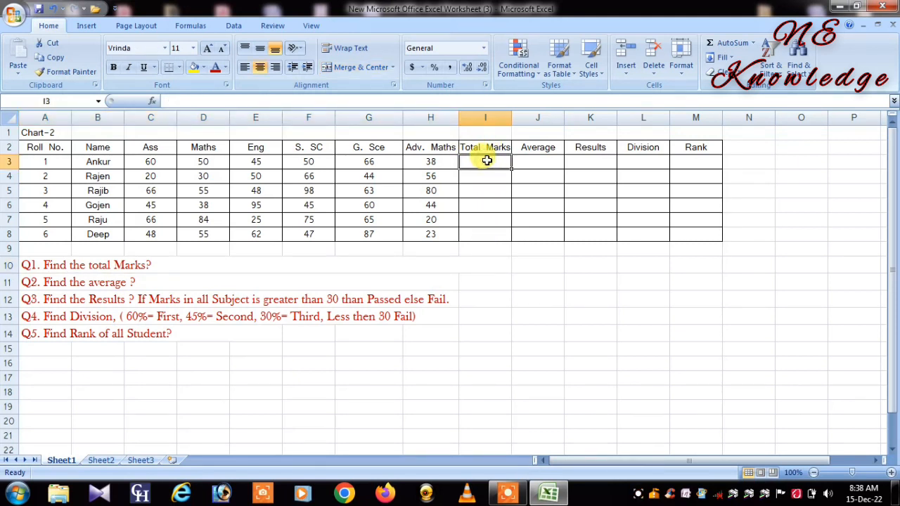
{"action": "type", "text": "="}
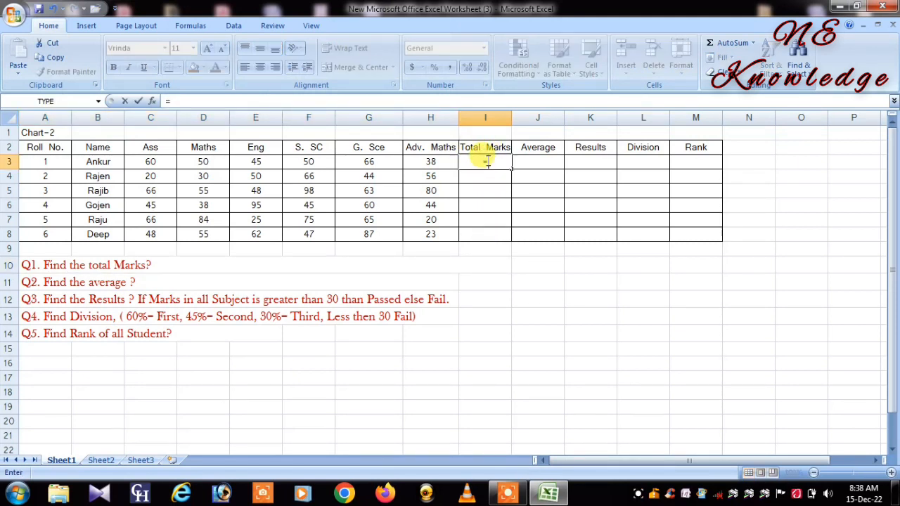
{"action": "type", "text": "S"}
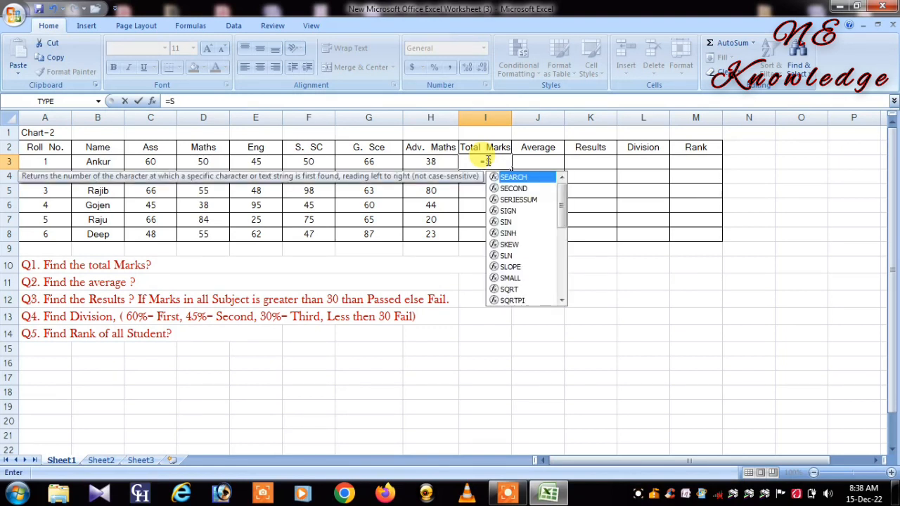
{"action": "type", "text": "u"}
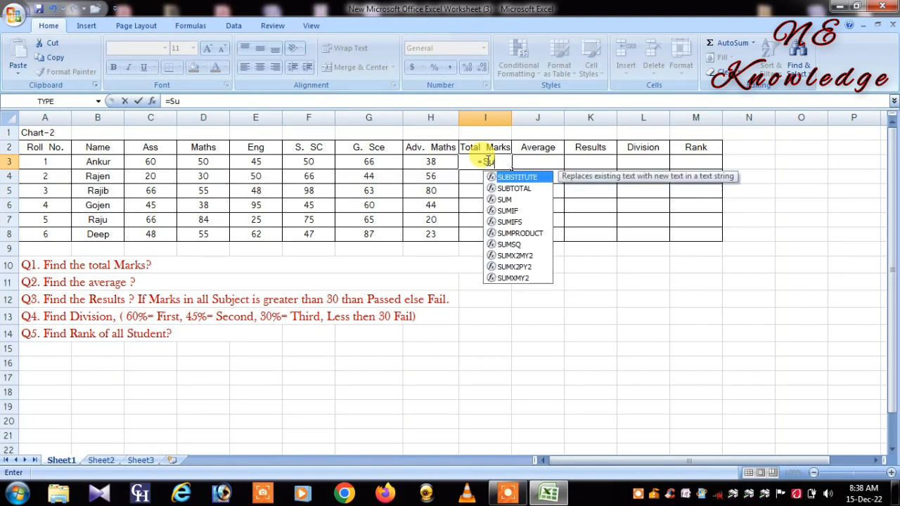
{"action": "type", "text": "m"}
{"action": "key", "text": "Tab"}
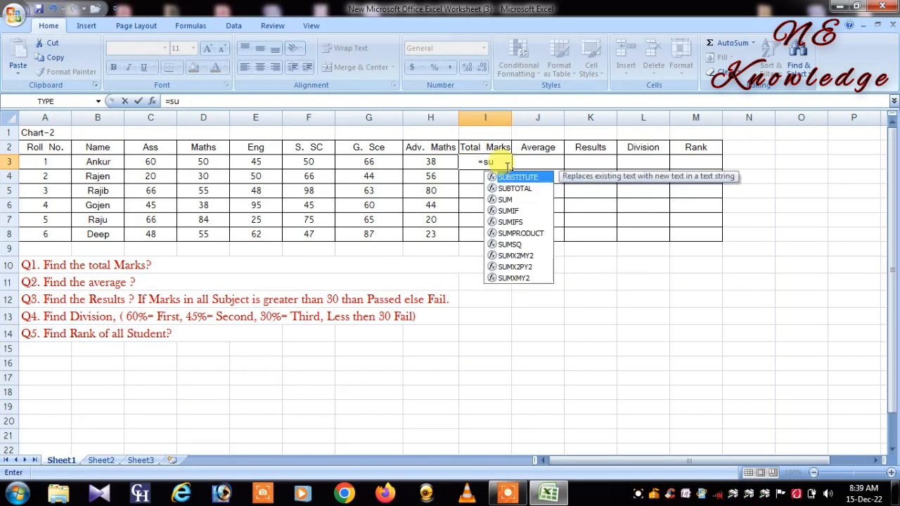
{"action": "type", "text": "m"}
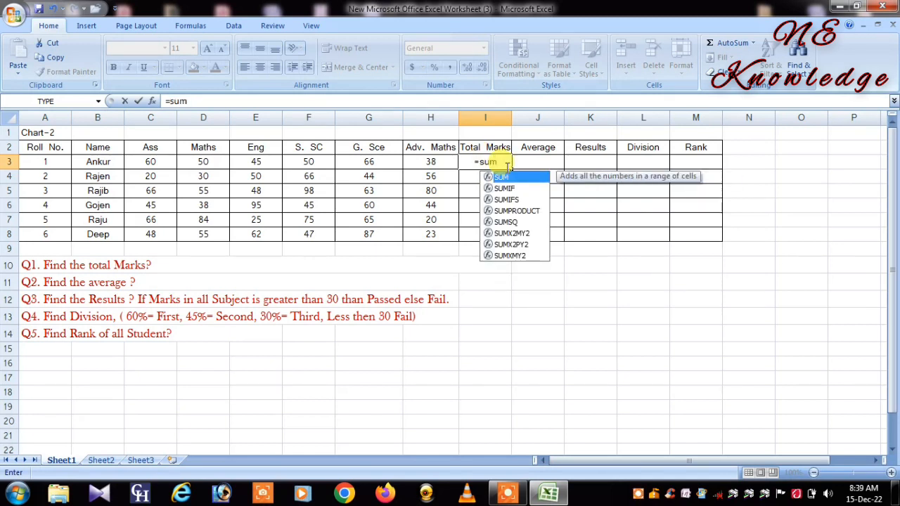
{"action": "key", "text": "Tab"}
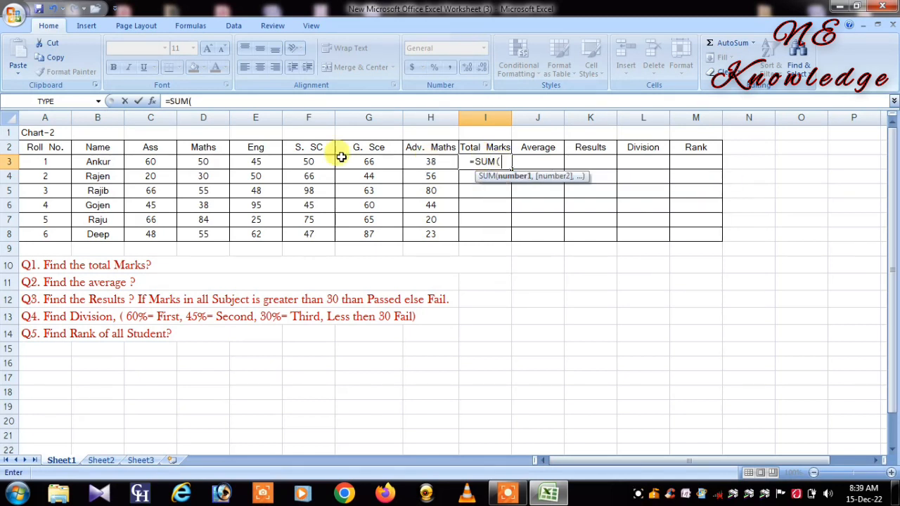
{"action": "left_click_drag", "start_coordinate": [143, 161], "coordinate": [444, 162]}
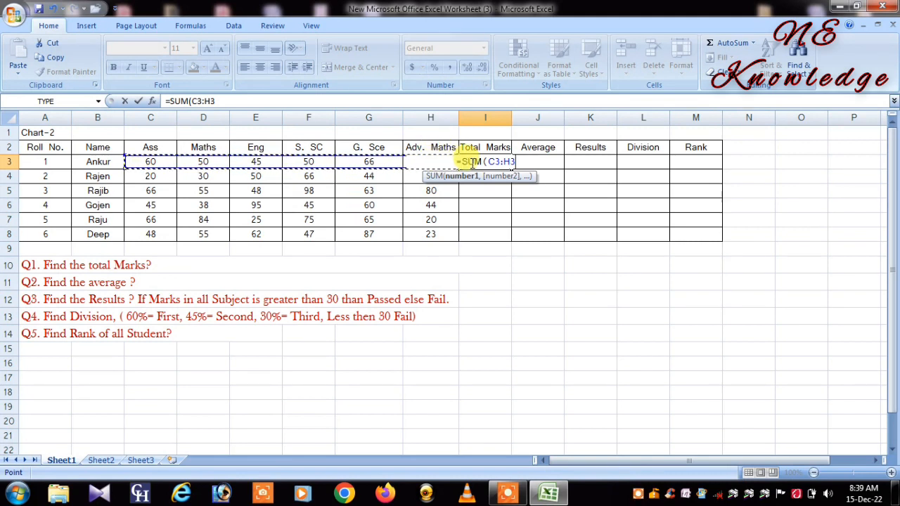
{"action": "type", "text": ")"}
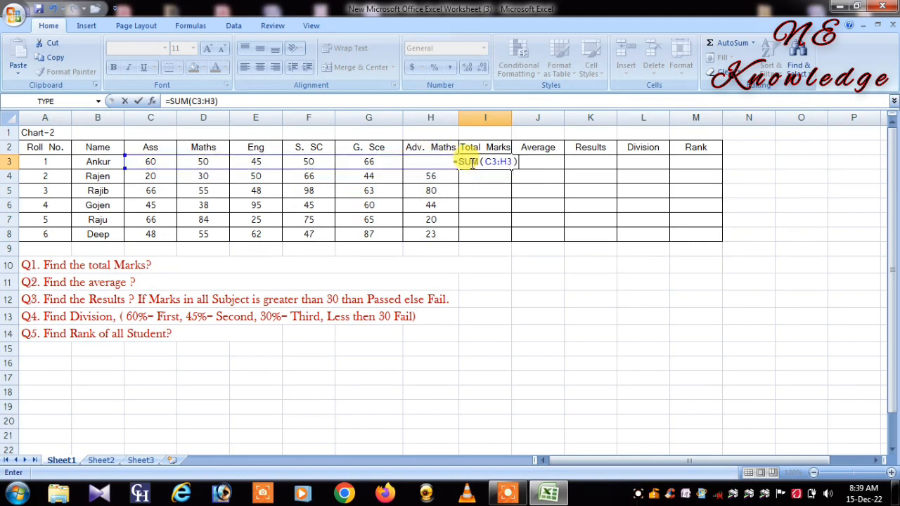
{"action": "key", "text": "Return"}
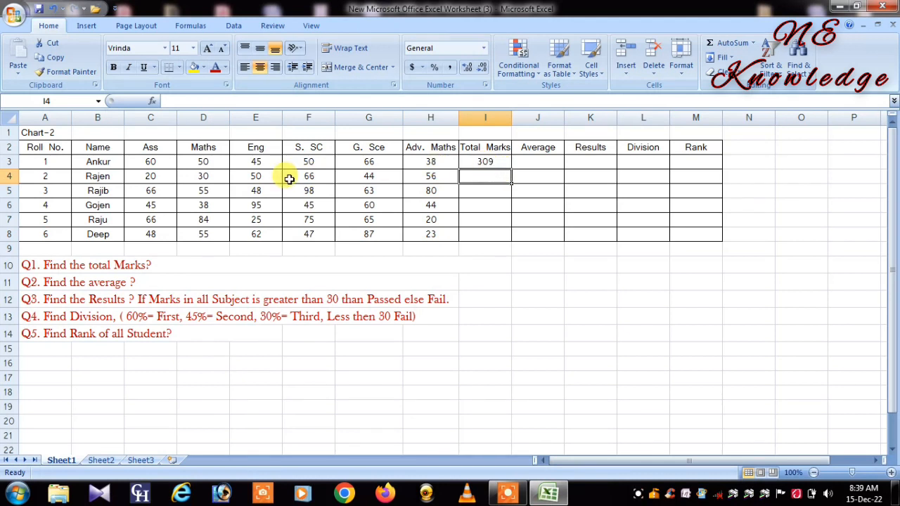
{"action": "left_click", "coordinate": [501, 162]}
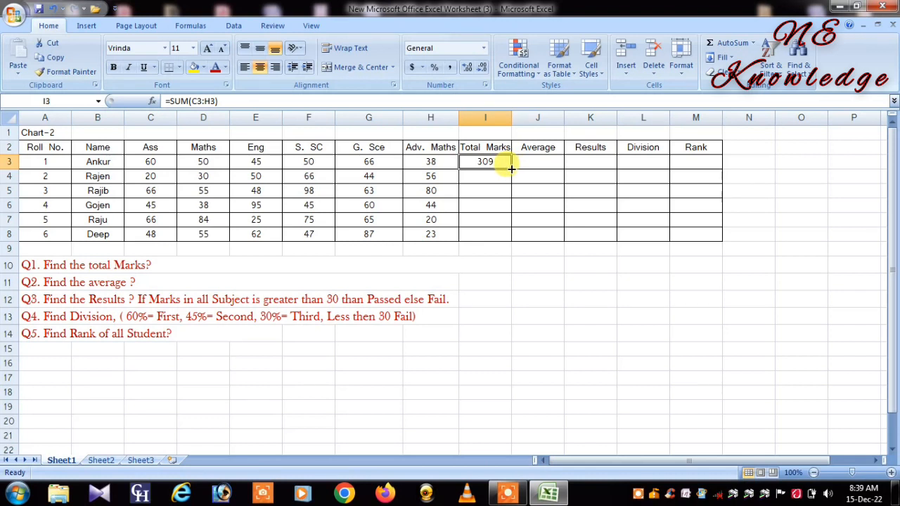
{"action": "left_click_drag", "start_coordinate": [511, 168], "coordinate": [510, 236]}
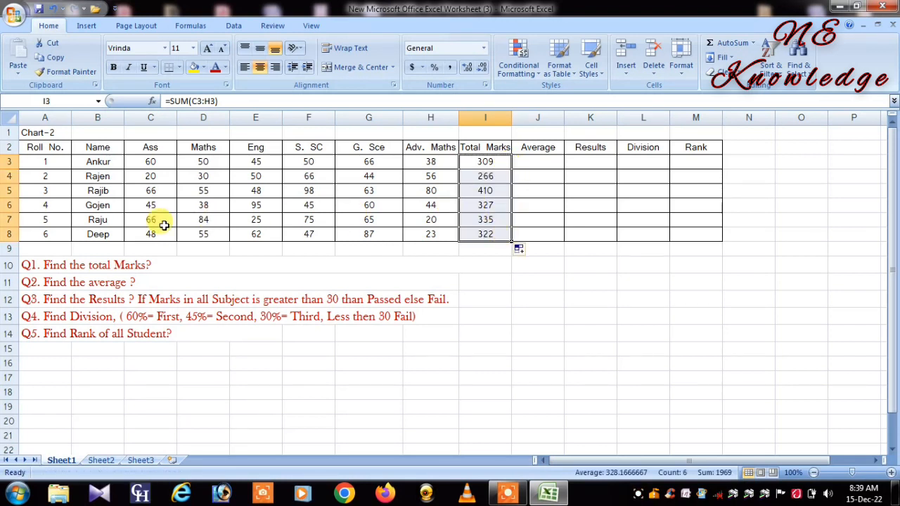
{"action": "left_click", "coordinate": [539, 159]}
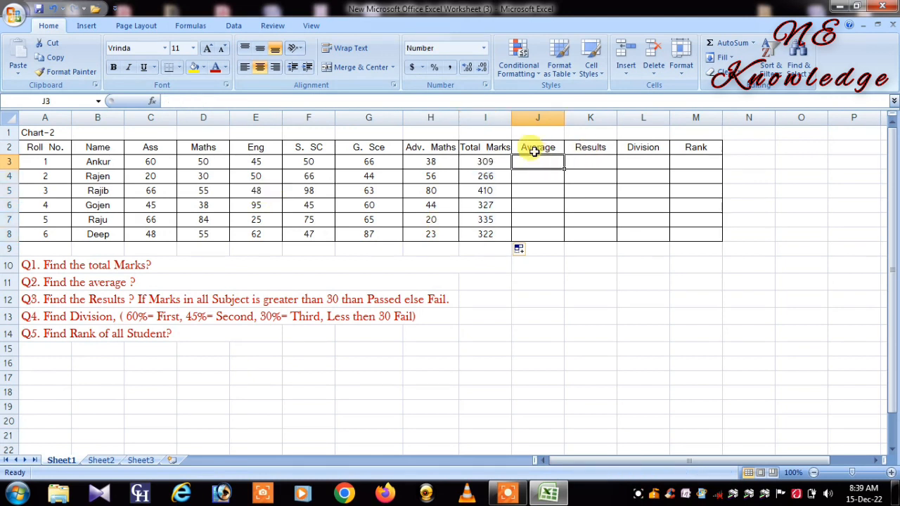
{"action": "left_click", "coordinate": [49, 282]}
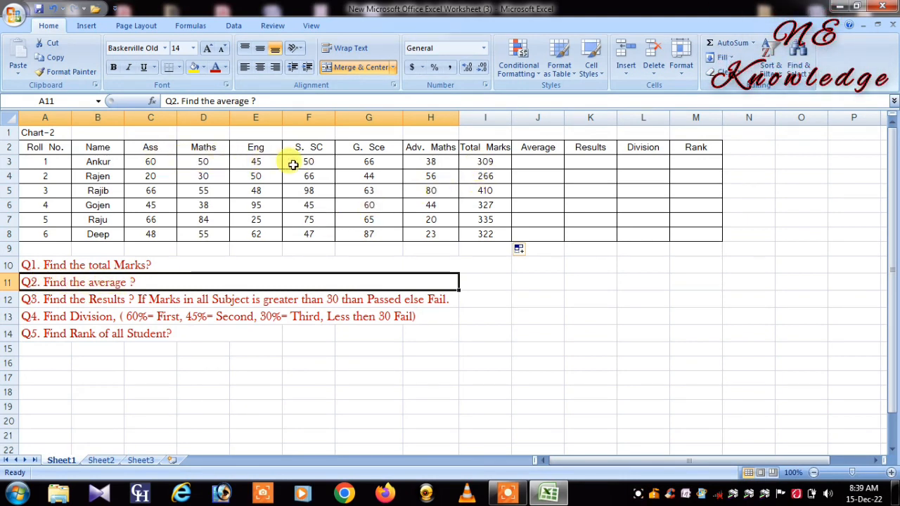
{"action": "left_click", "coordinate": [531, 162]}
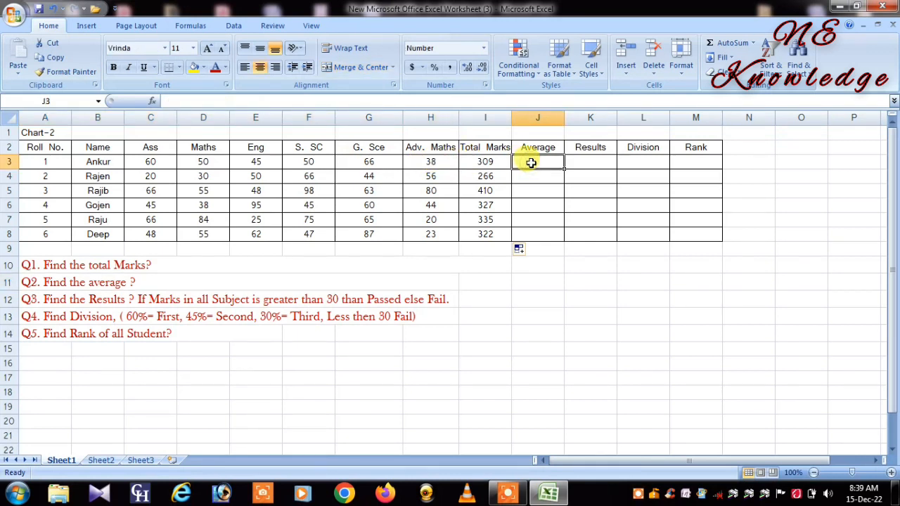
{"action": "type", "text": "="}
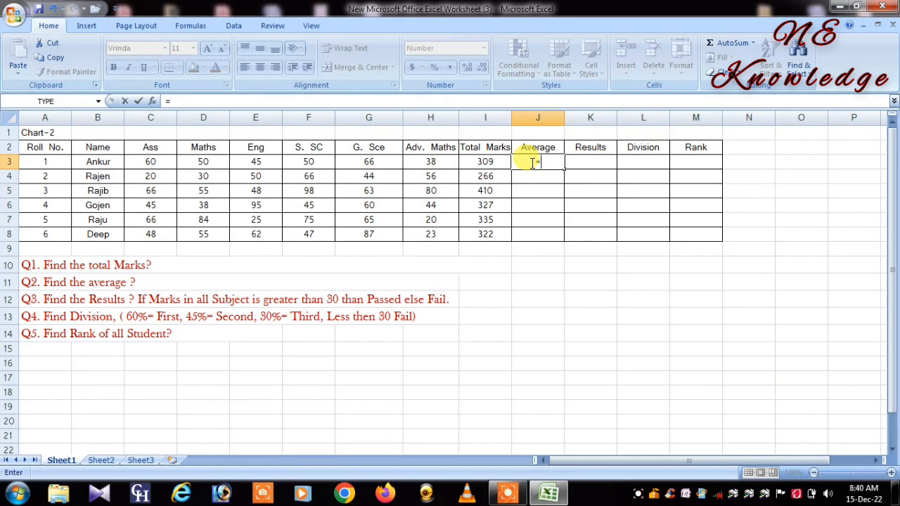
{"action": "type", "text": "A"}
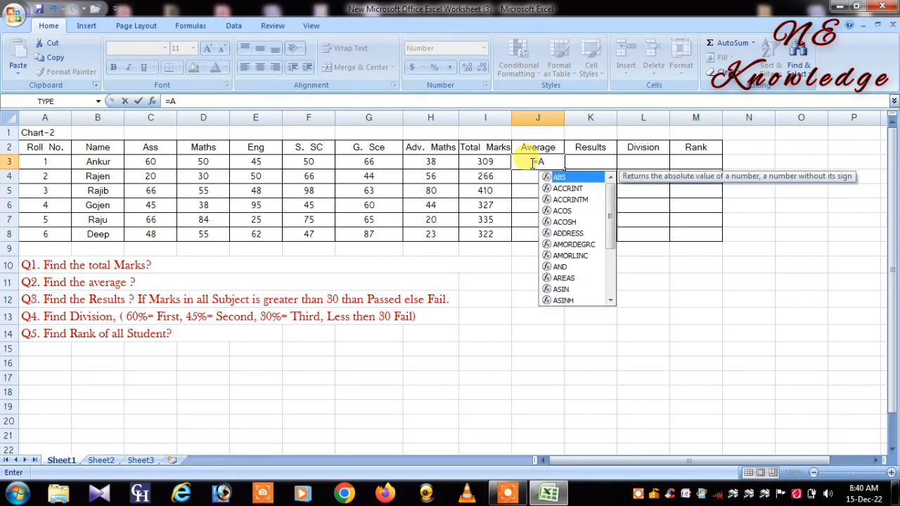
{"action": "type", "text": "v"}
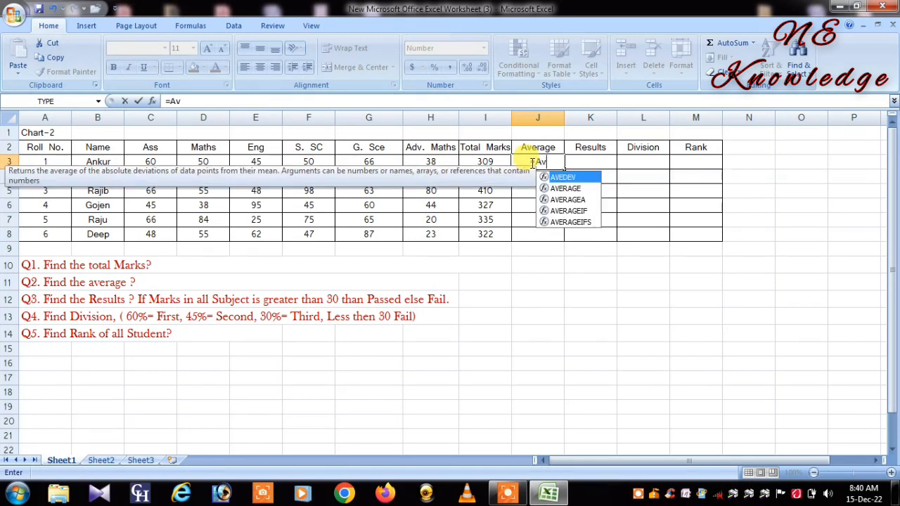
{"action": "type", "text": "g"}
{"action": "key", "text": "BackSpace"}
{"action": "key", "text": "BackSpace"}
{"action": "key", "text": "BackSpace"}
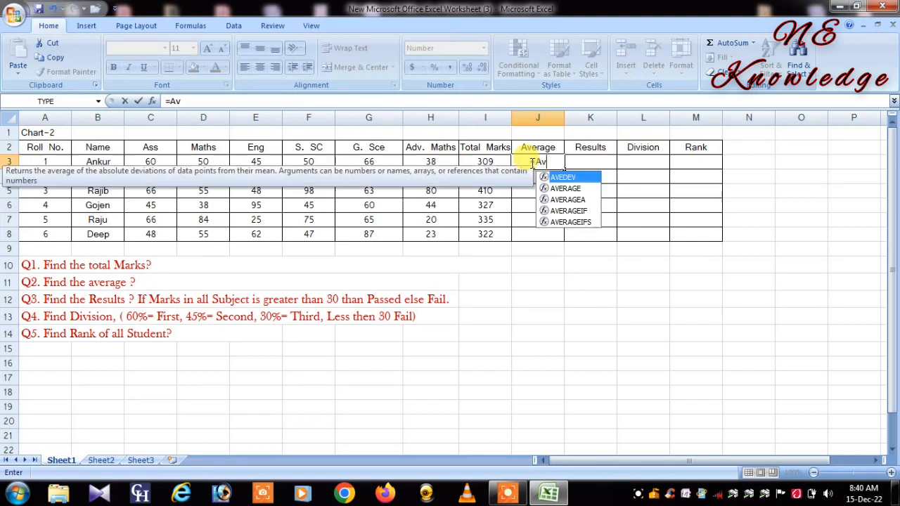
{"action": "key", "text": "BackSpace"}
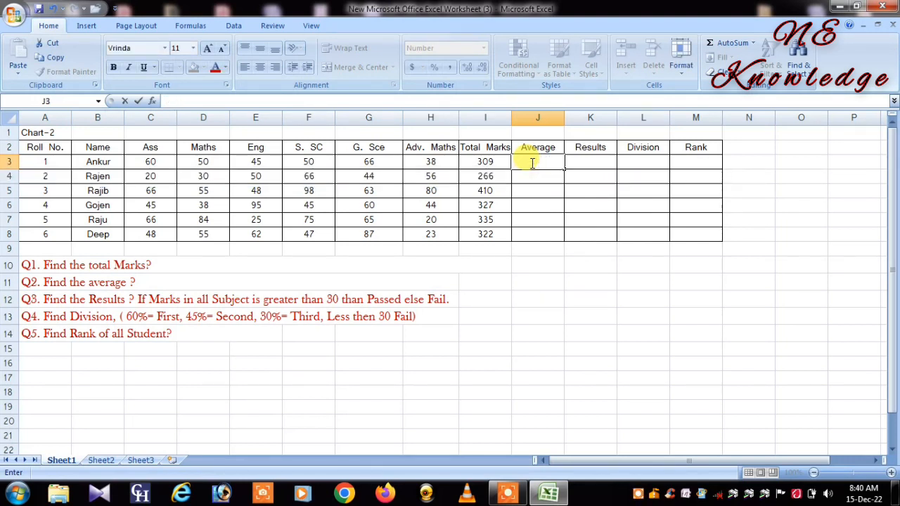
Step: Calculate each student's average with =I3/6 in J3 and fill the formula down to J8
{"action": "type", "text": "="}
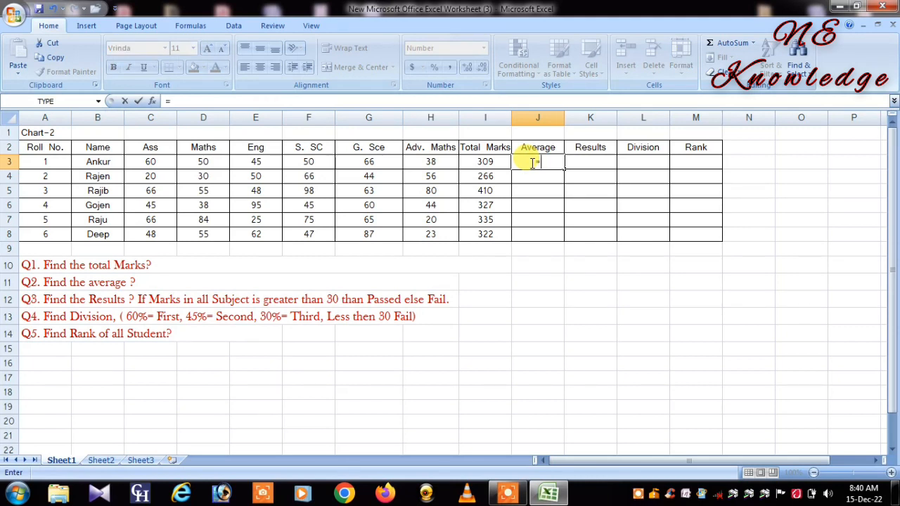
{"action": "left_click", "coordinate": [495, 163]}
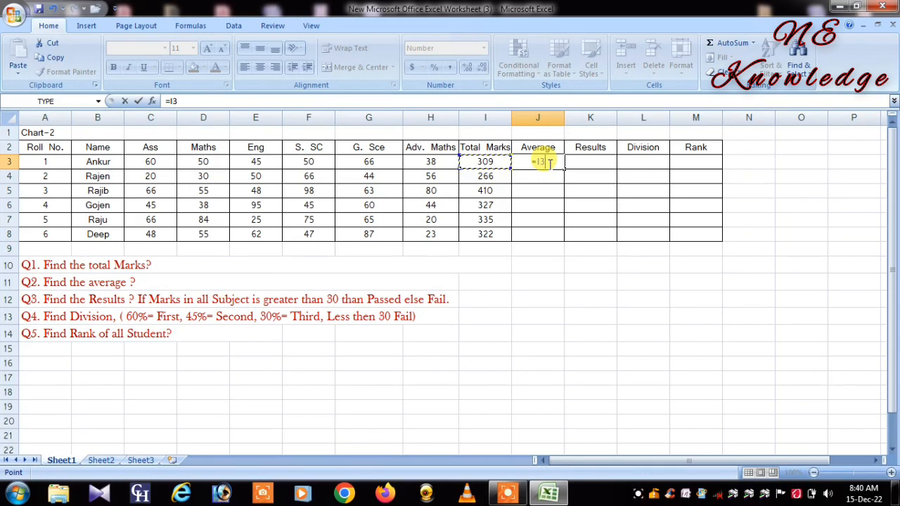
{"action": "type", "text": "/6"}
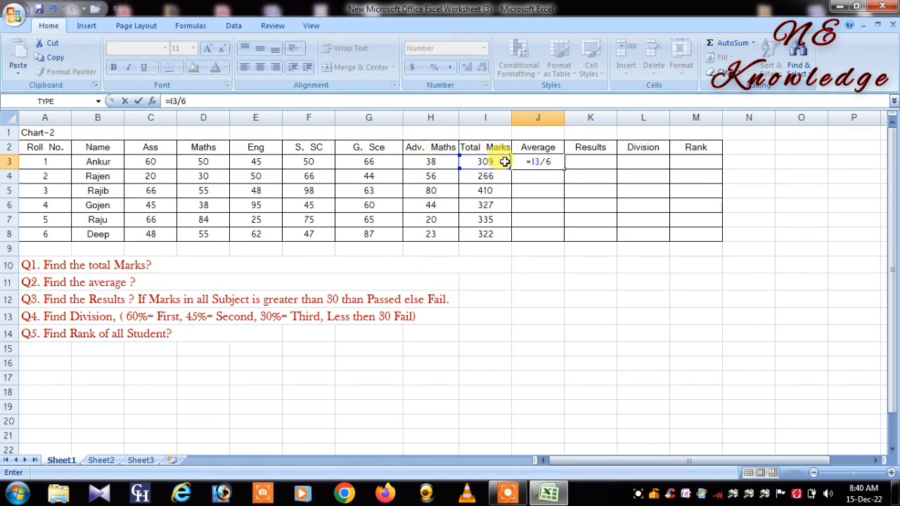
{"action": "key", "text": "Return"}
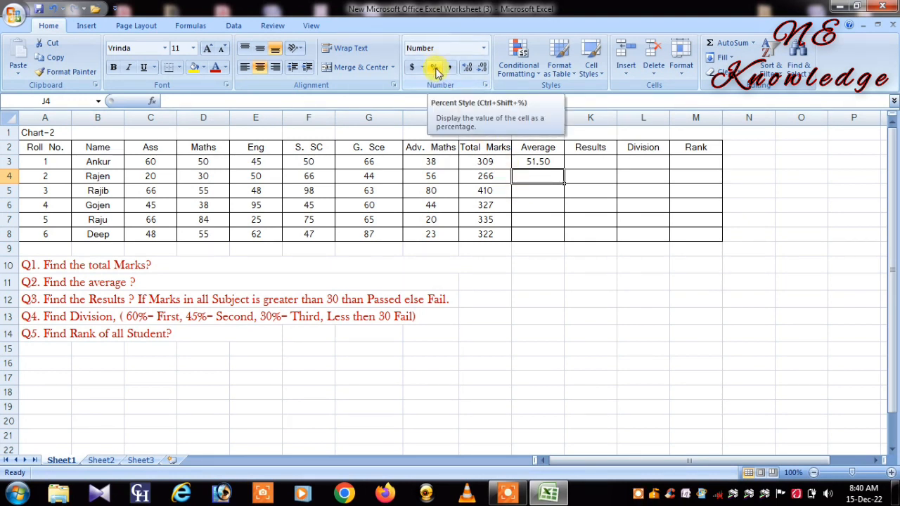
{"action": "left_click", "coordinate": [556, 165]}
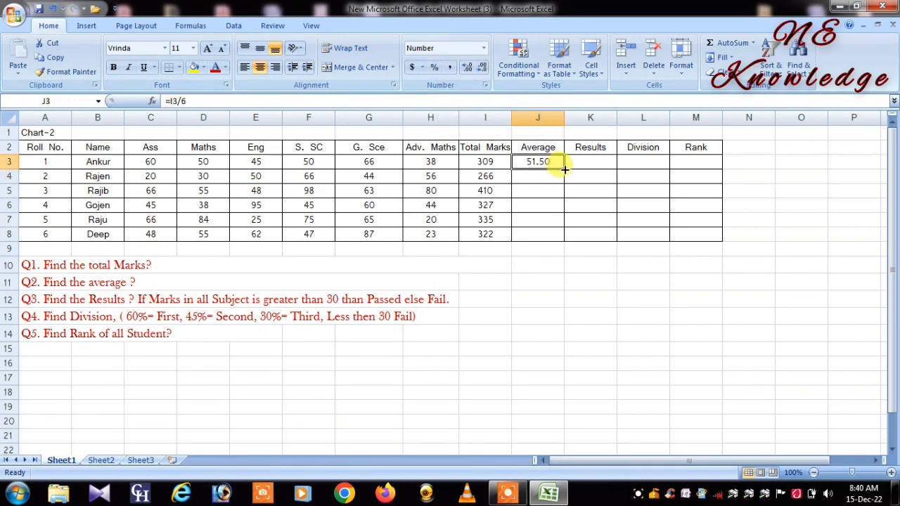
{"action": "left_click_drag", "start_coordinate": [564, 169], "coordinate": [567, 238]}
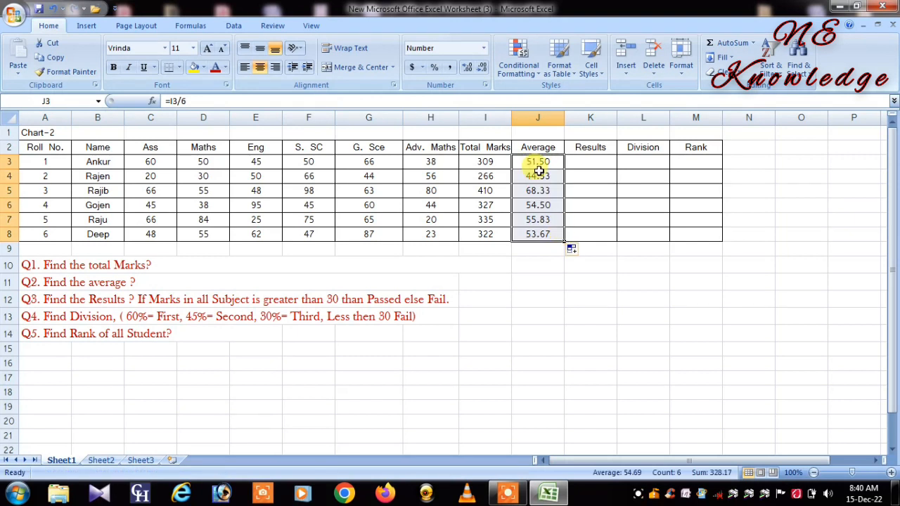
{"action": "left_click", "coordinate": [593, 162]}
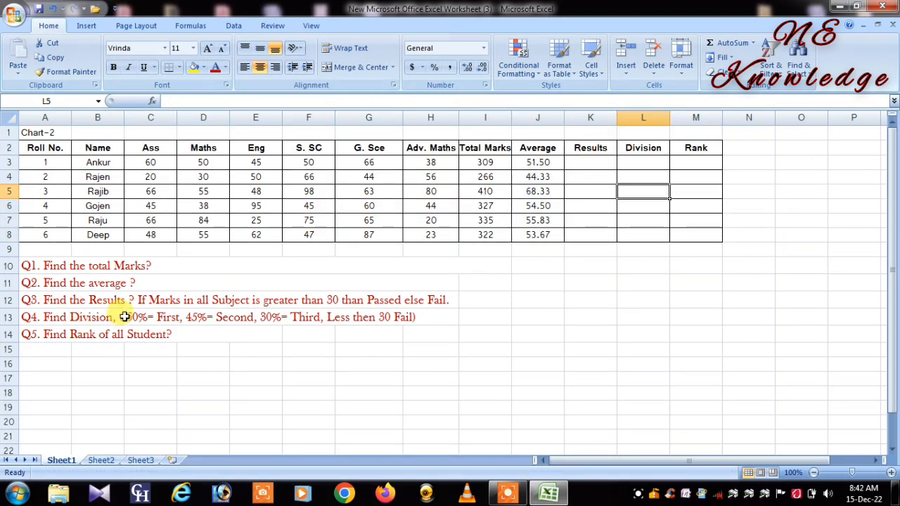
{"action": "left_click", "coordinate": [26, 298]}
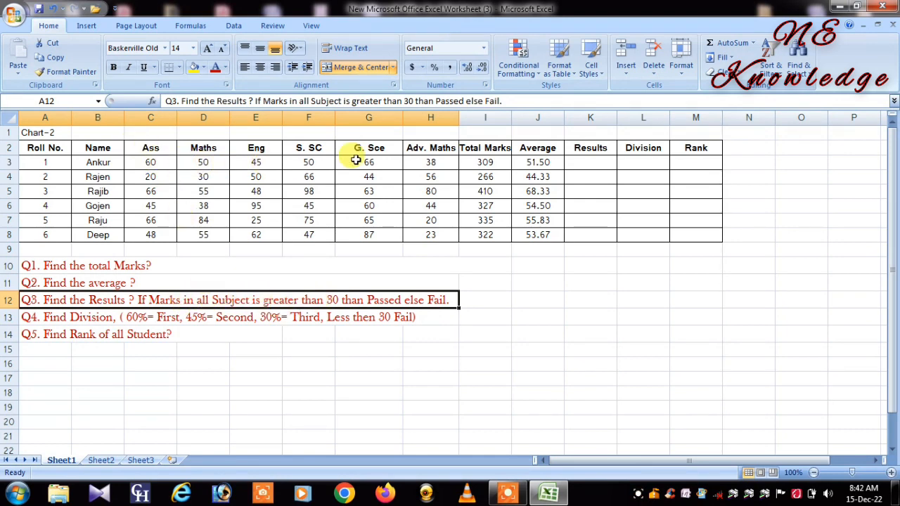
{"action": "left_click", "coordinate": [601, 161]}
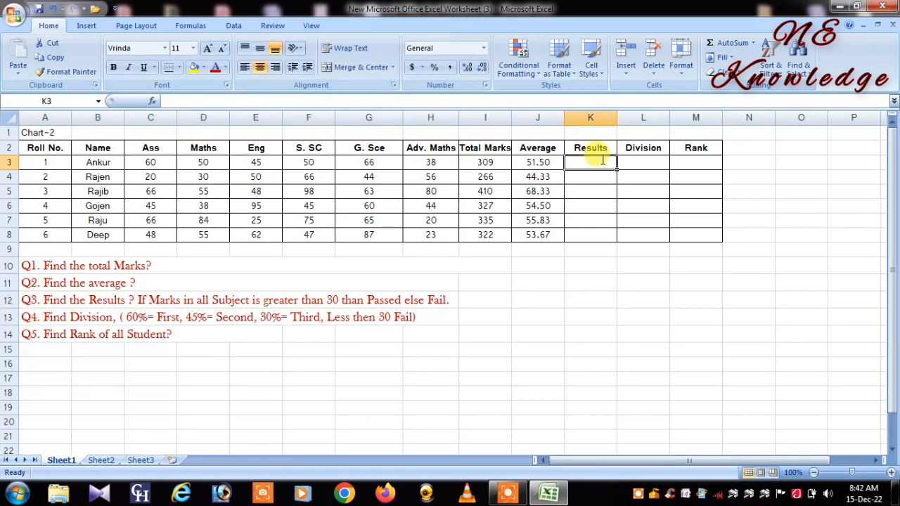
{"action": "double_click", "coordinate": [602, 161]}
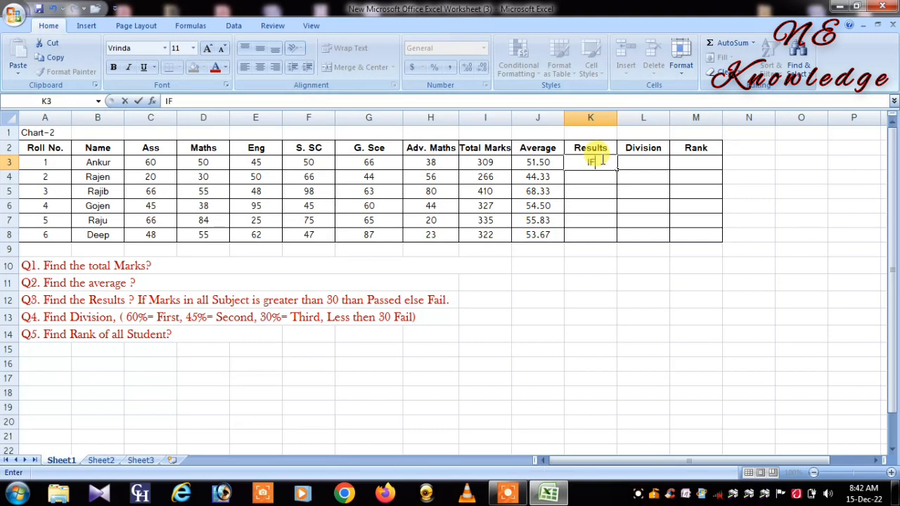
{"action": "key", "text": "Tab"}
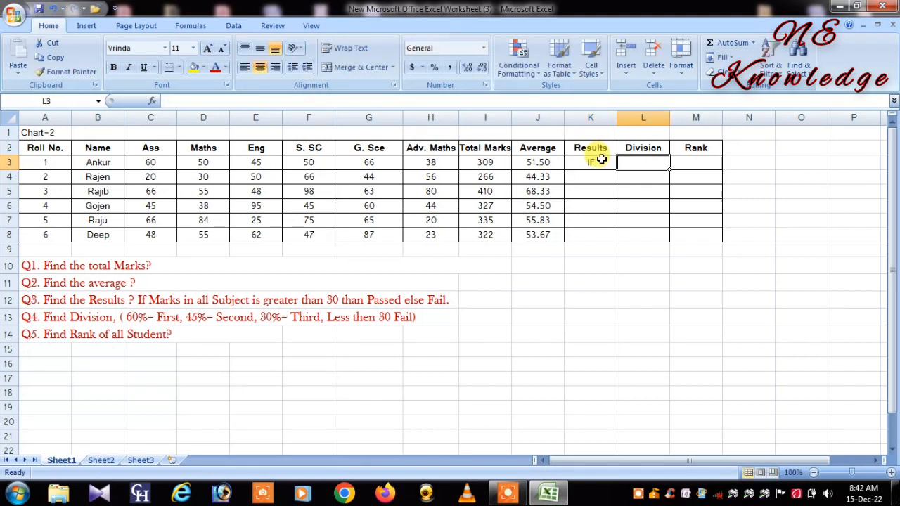
{"action": "left_click", "coordinate": [595, 166]}
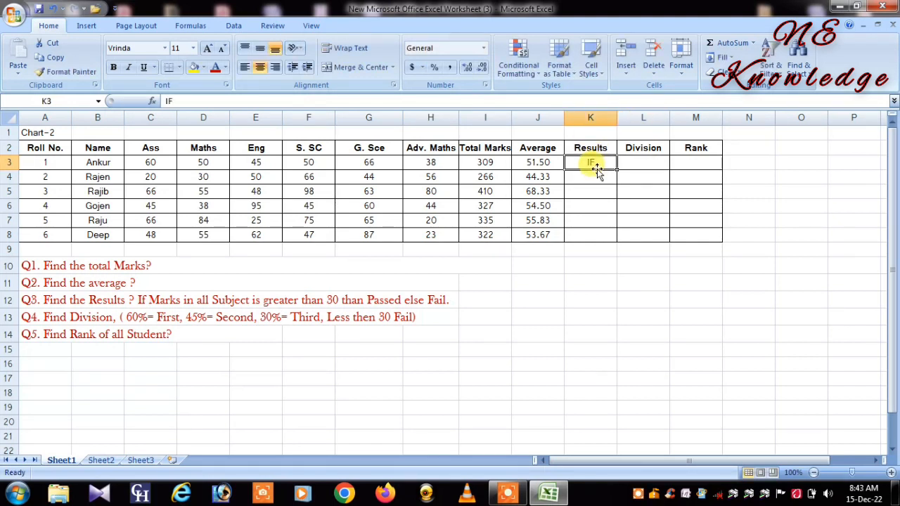
{"action": "key", "text": "BackSpace"}
Step: Start an IF formula in K3 with a nested AND test whose first condition is C3>30
{"action": "type", "text": "="}
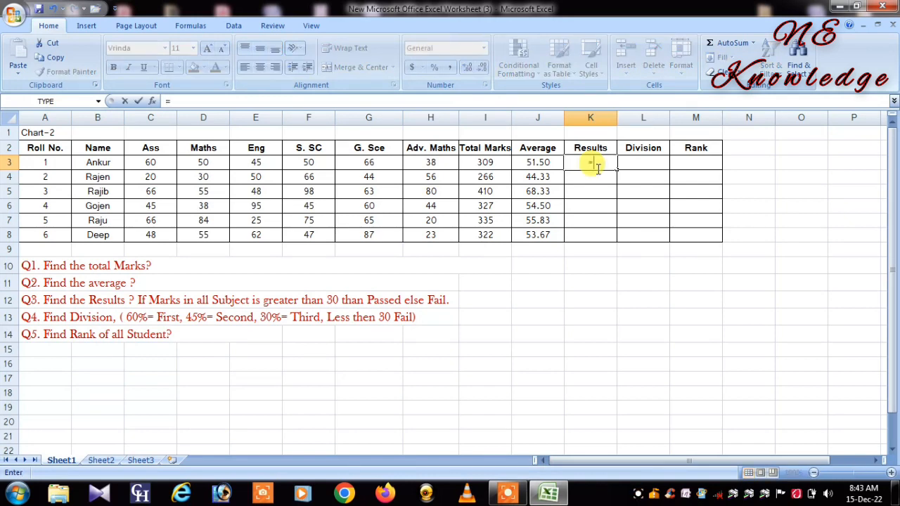
{"action": "type", "text": "If"}
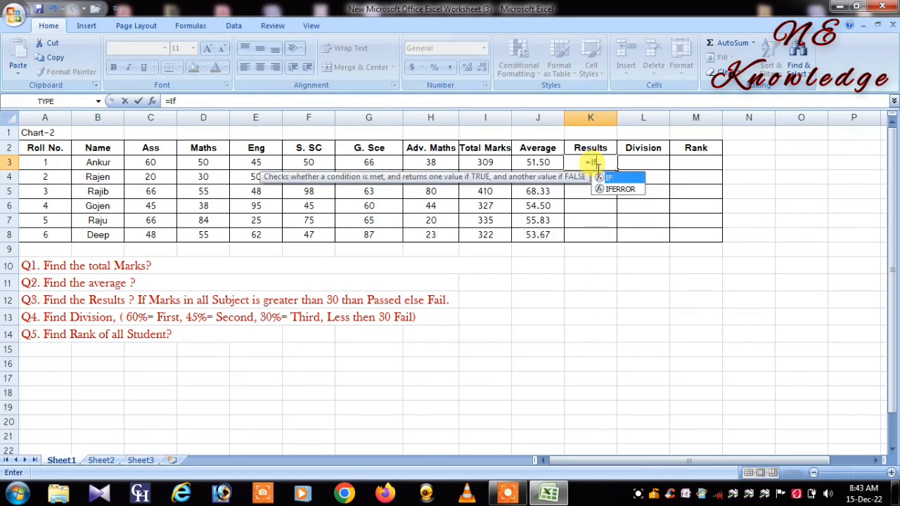
{"action": "key", "text": "Tab"}
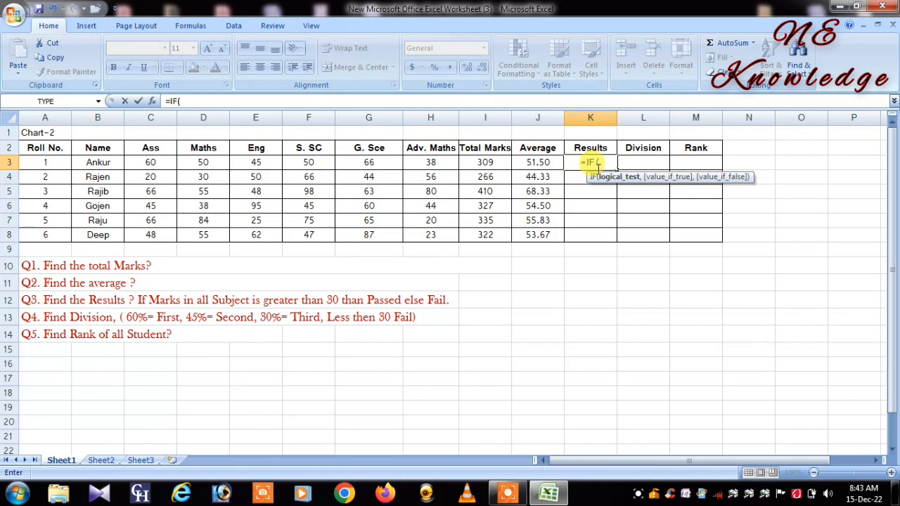
{"action": "type", "text": "and"}
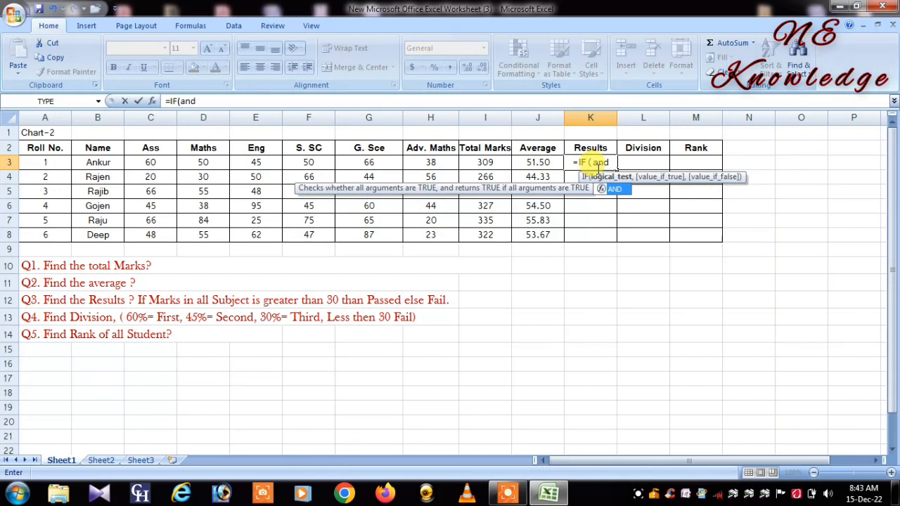
{"action": "type", "text": "("}
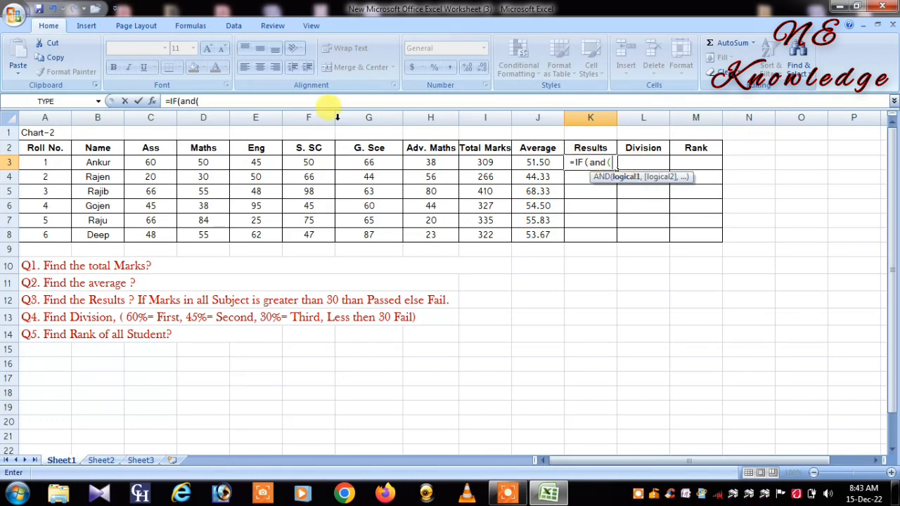
{"action": "left_click", "coordinate": [158, 163]}
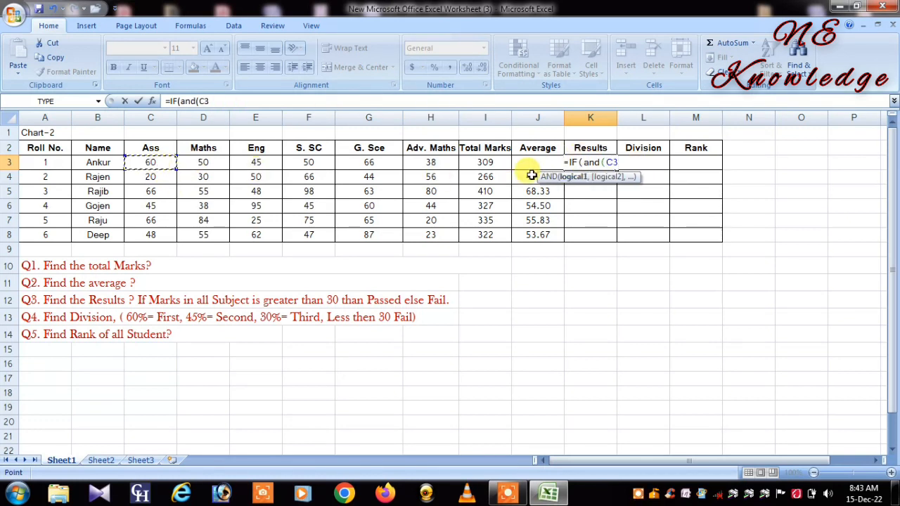
{"action": "type", "text": ">"}
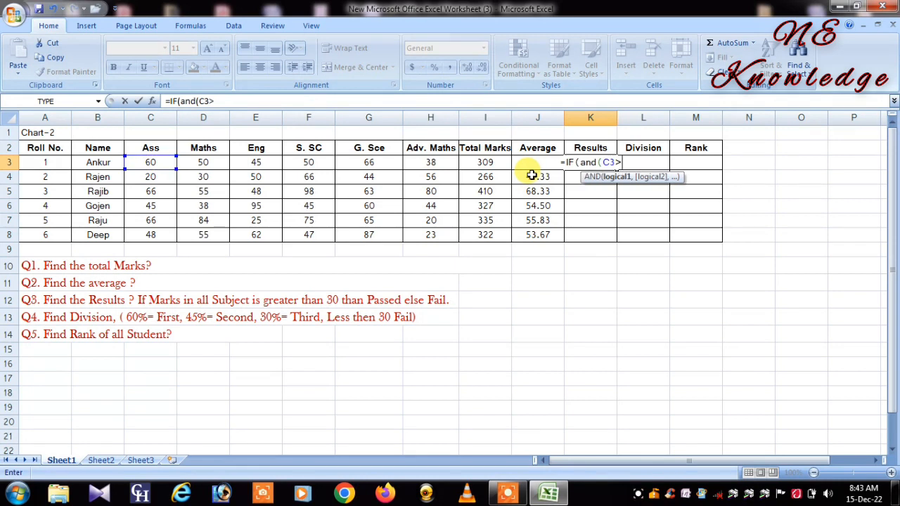
{"action": "type", "text": "30"}
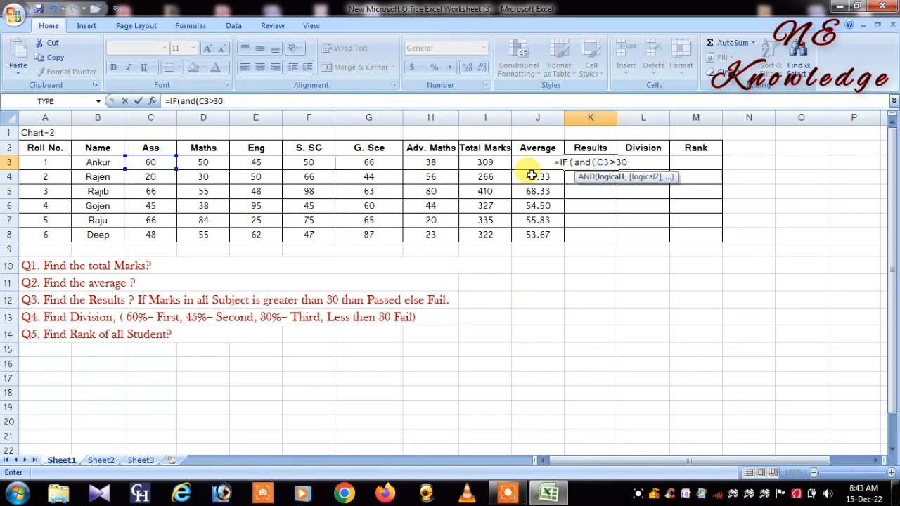
{"action": "type", "text": ","}
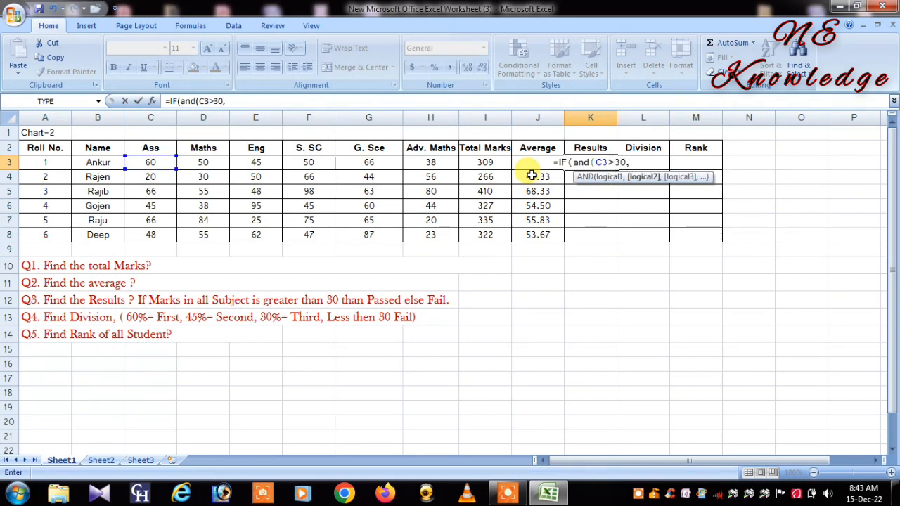
Step: Add the conditions D3>30 and E3>30 to the AND test in K3 for the Maths and Eng marks
{"action": "left_click", "coordinate": [194, 163]}
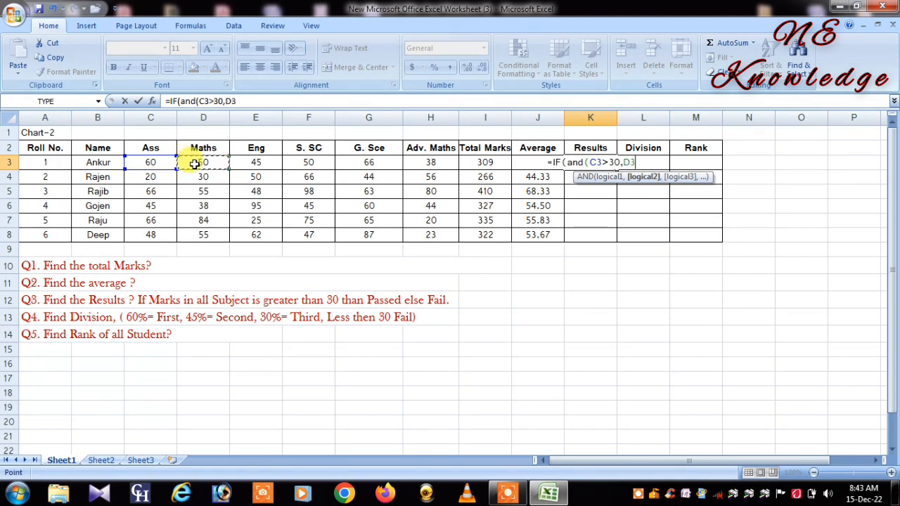
{"action": "type", "text": ">"}
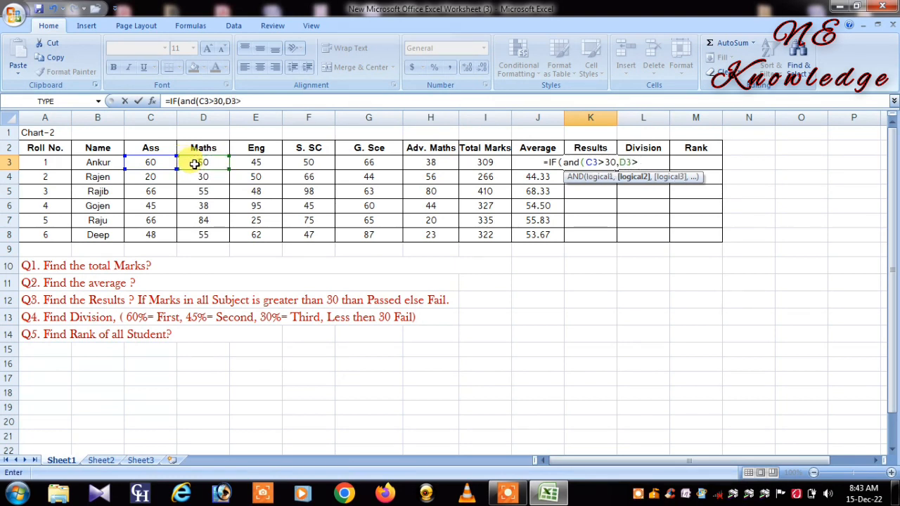
{"action": "type", "text": "30"}
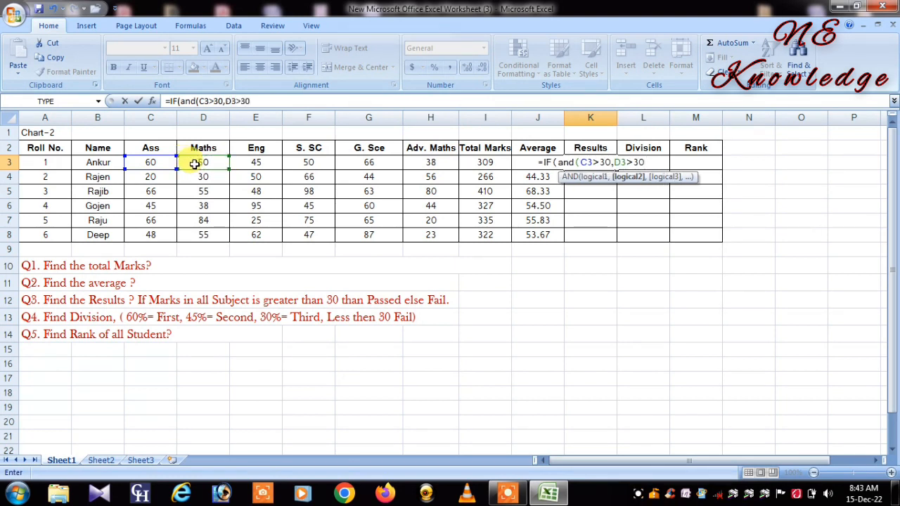
{"action": "type", "text": ","}
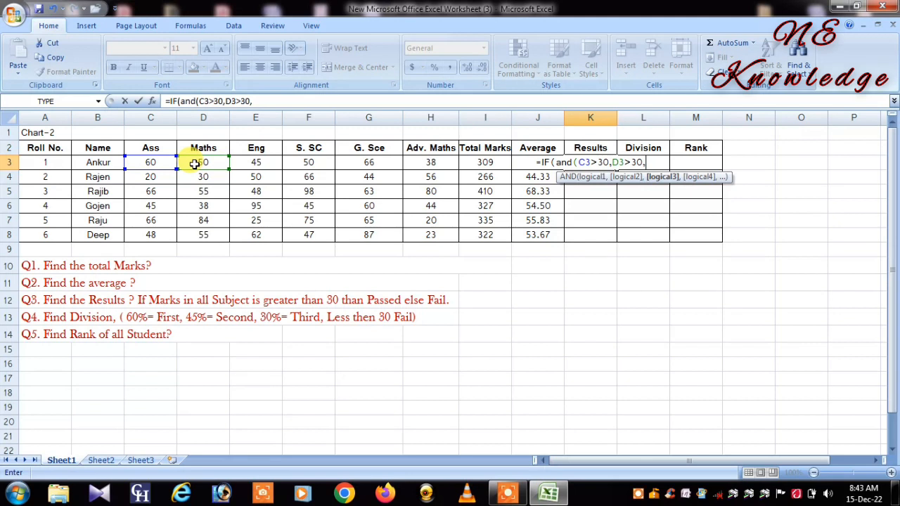
{"action": "left_click", "coordinate": [251, 163]}
{"action": "type", "text": ">"}
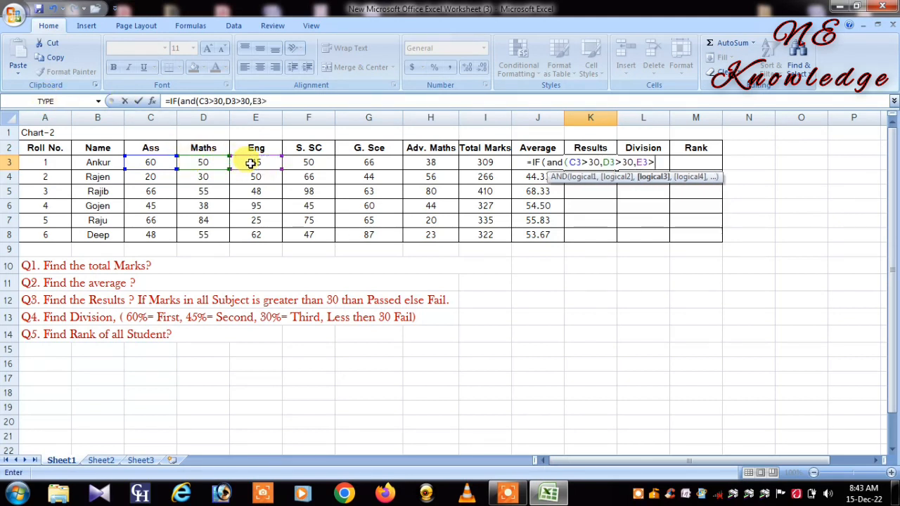
{"action": "type", "text": "30,"}
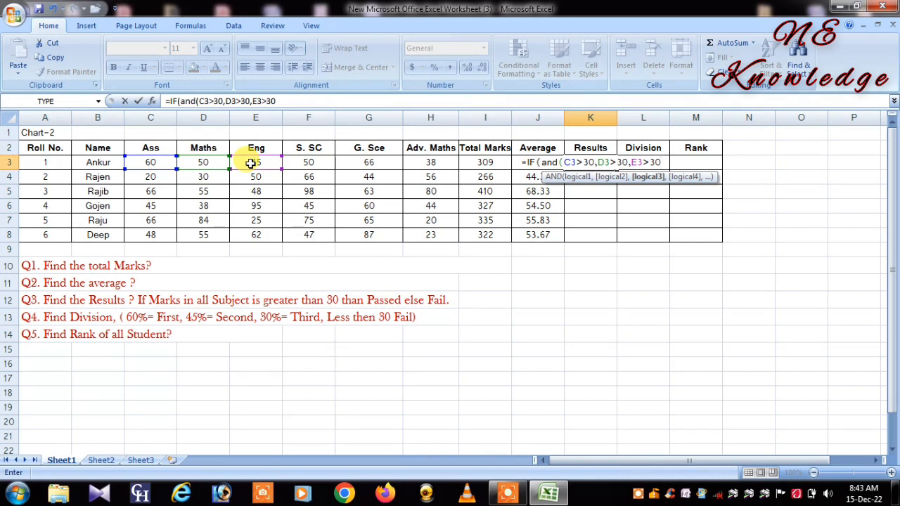
Step: Add the conditions F3>30 and G3>30 to the AND test in K3 for the S. SC and G. Sce marks
{"action": "left_click", "coordinate": [307, 163]}
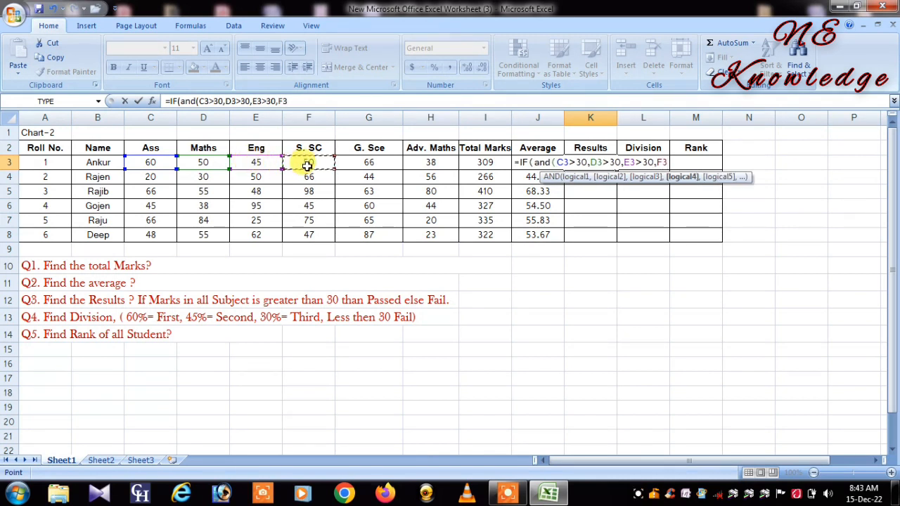
{"action": "type", "text": ">30"}
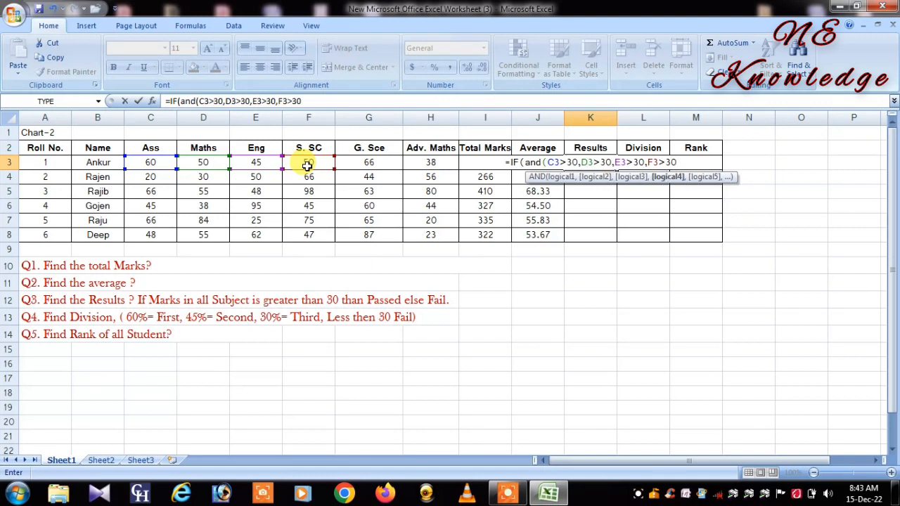
{"action": "type", "text": ","}
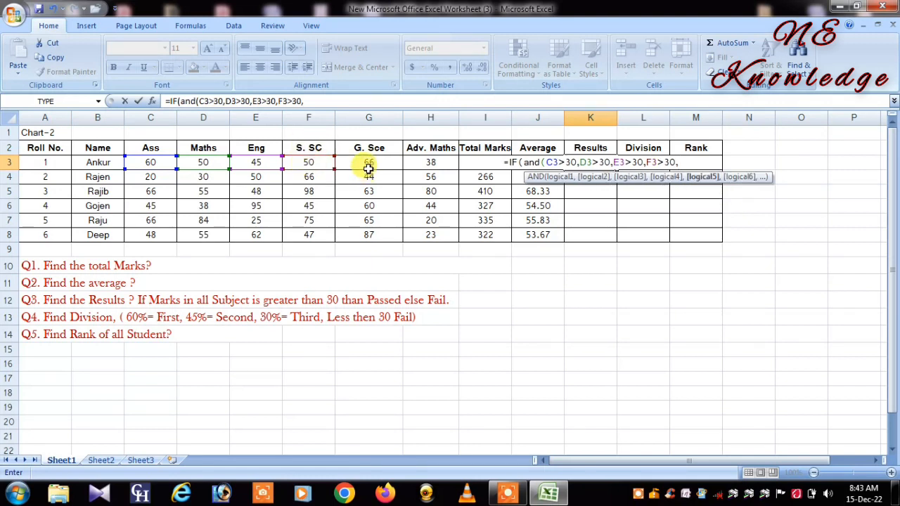
{"action": "left_click", "coordinate": [368, 166]}
{"action": "type", "text": ">"}
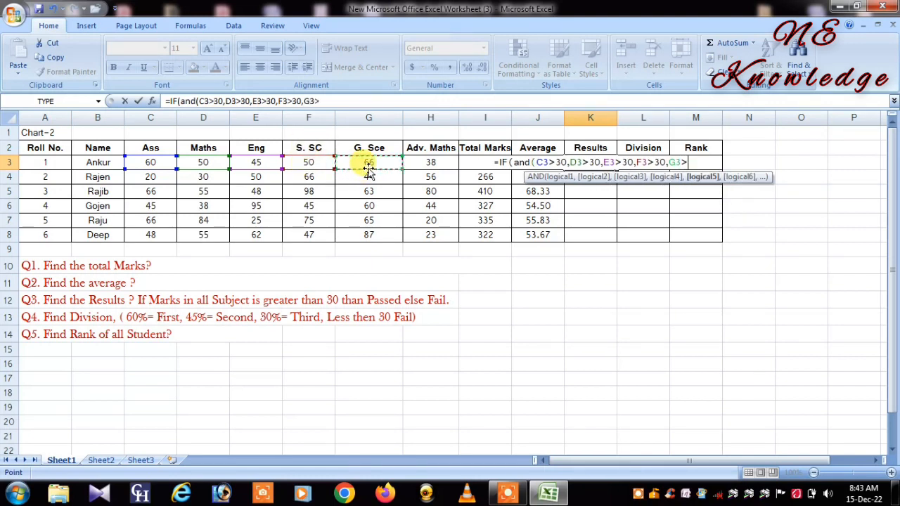
{"action": "type", "text": "30"}
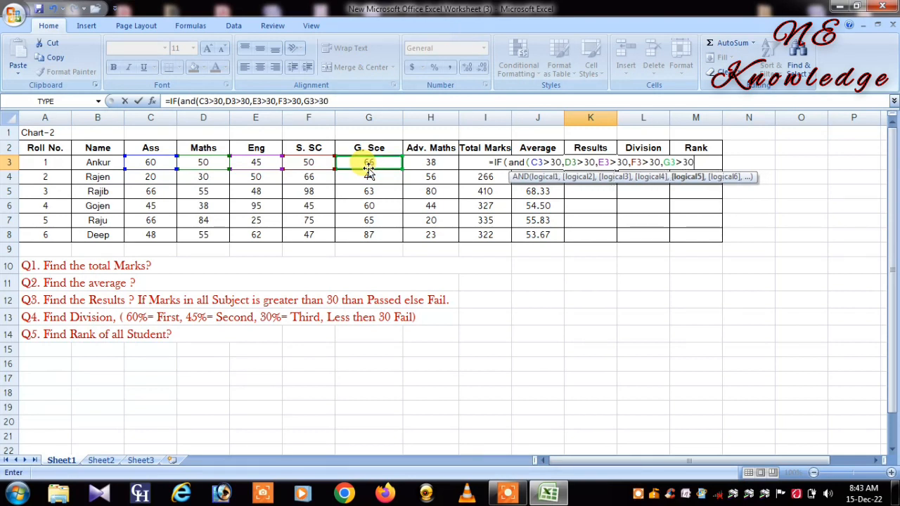
{"action": "type", "text": ","}
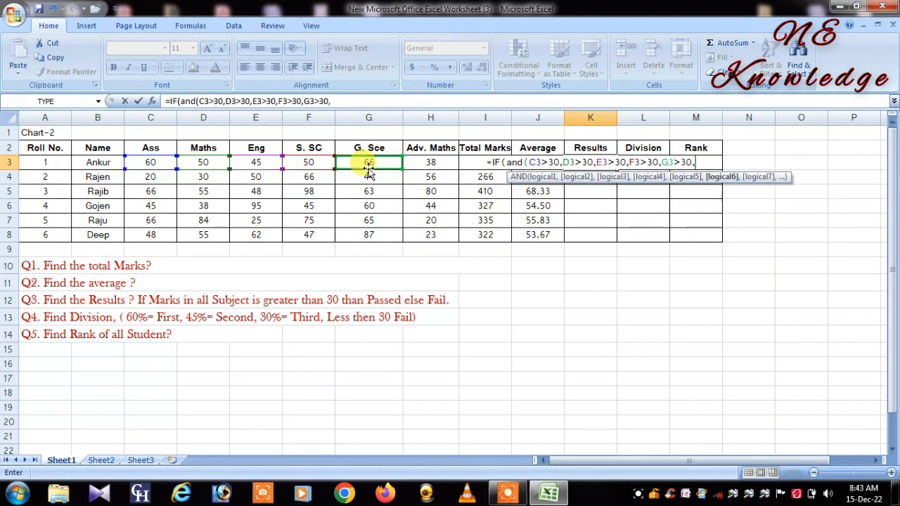
Step: Add H3>30 for the Adv. Maths mark as the last condition in K3 and close the AND test
{"action": "left_click", "coordinate": [444, 165]}
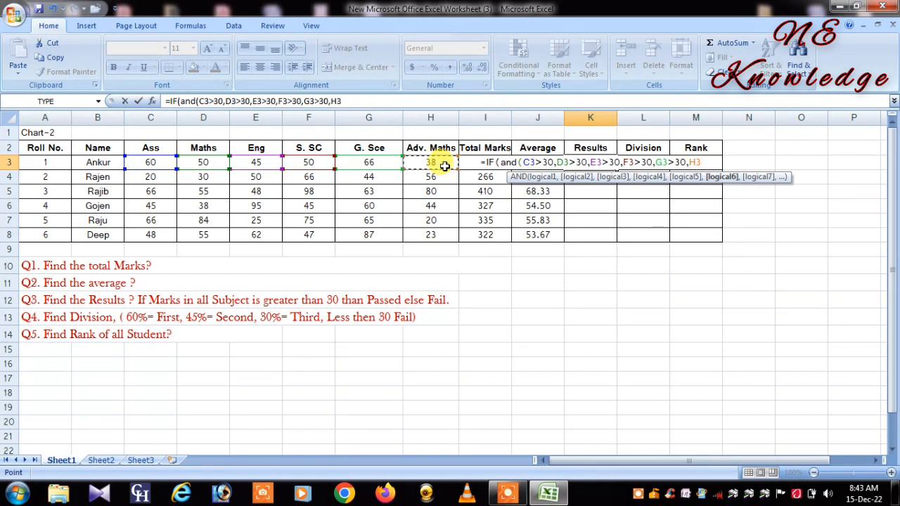
{"action": "type", "text": ">3"}
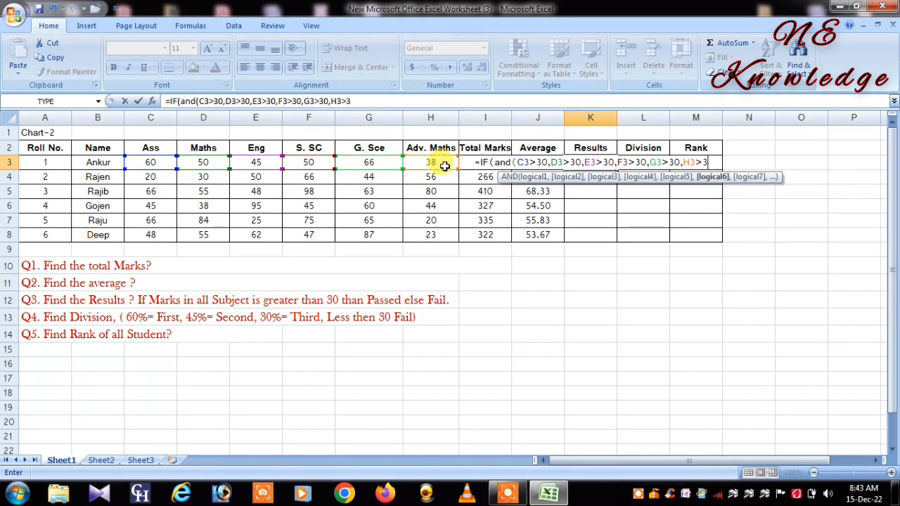
{"action": "type", "text": "0"}
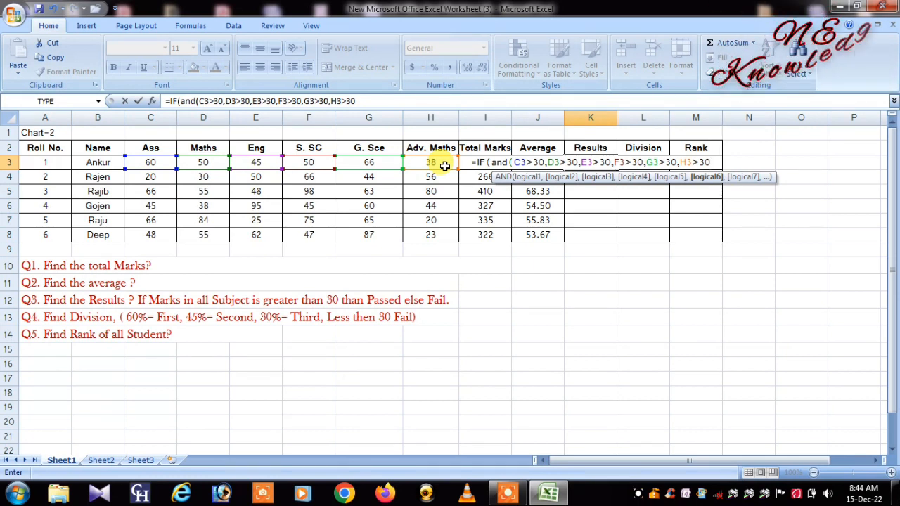
{"action": "type", "text": ")"}
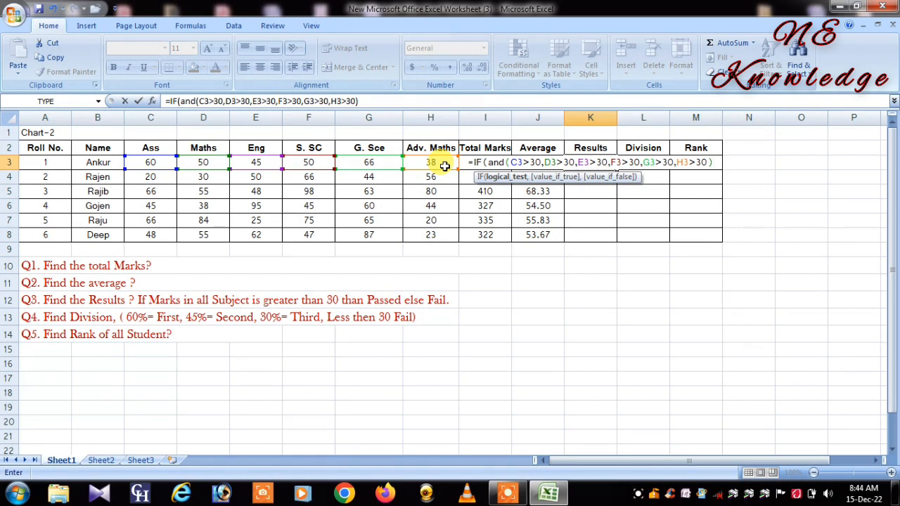
Step: Give the IF formula in K3 the text "Passed" as its value if true
{"action": "type", "text": ","}
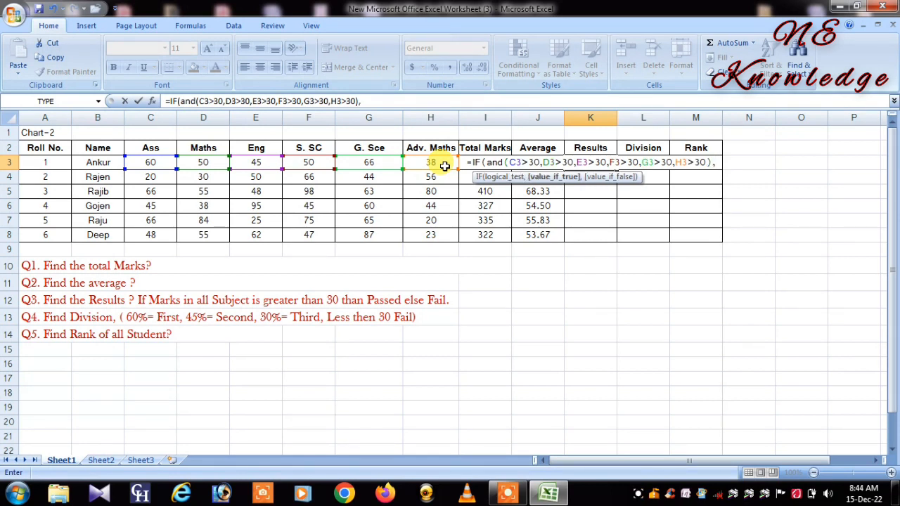
{"action": "type", "text": "\""}
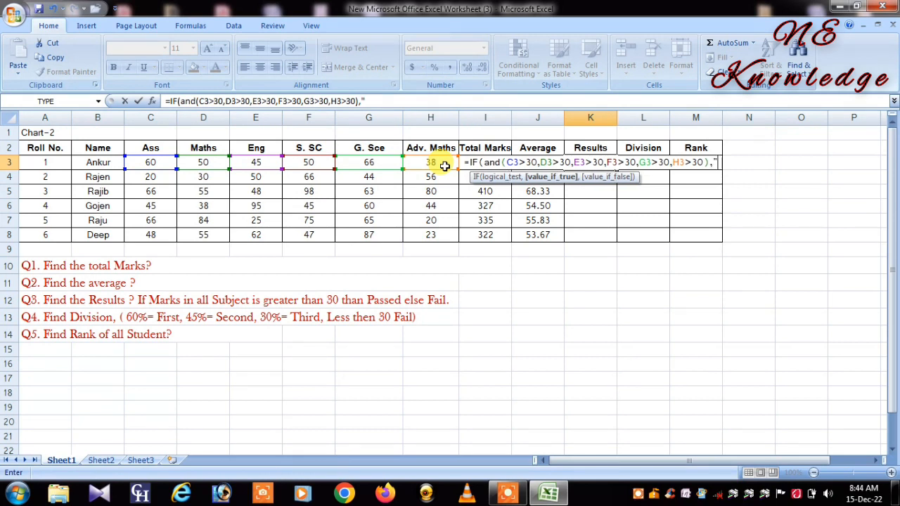
{"action": "type", "text": "Passed"}
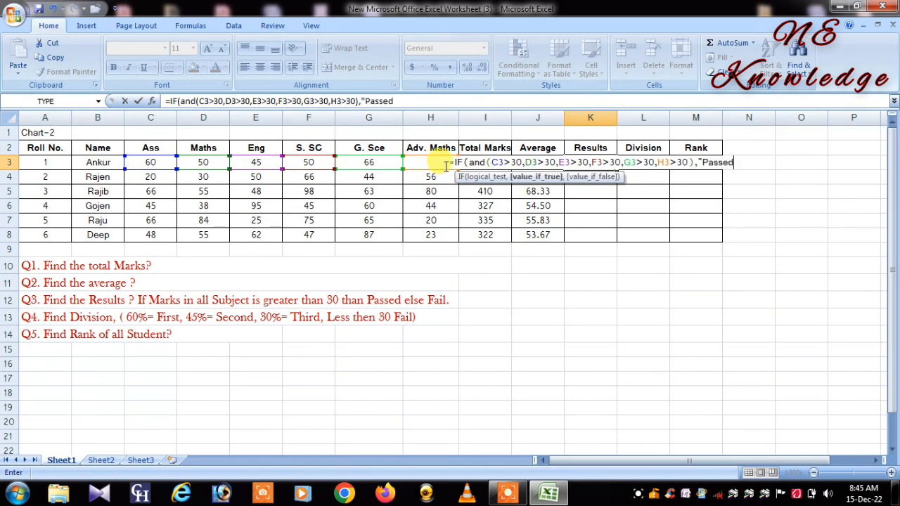
{"action": "type", "text": "\","}
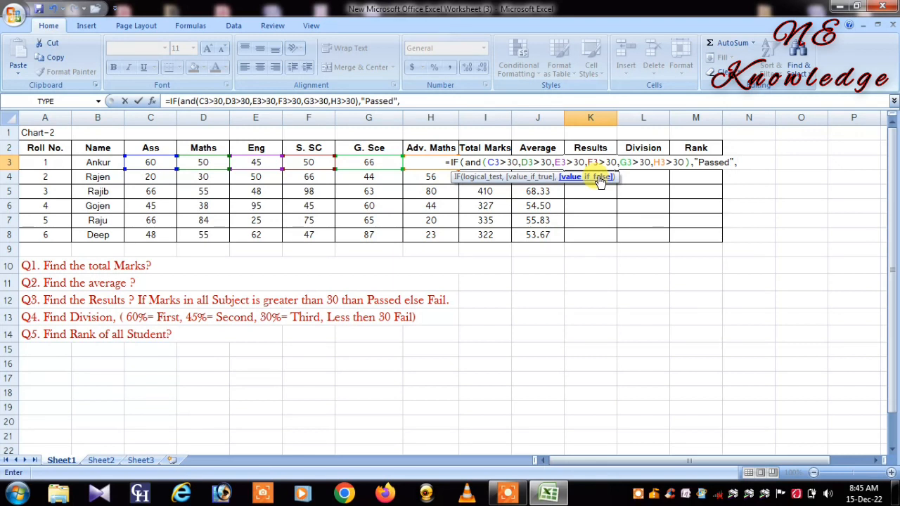
Step: Complete the K3 formula with "Fail" as the value if false and fill it down to K8
{"action": "type", "text": "F"}
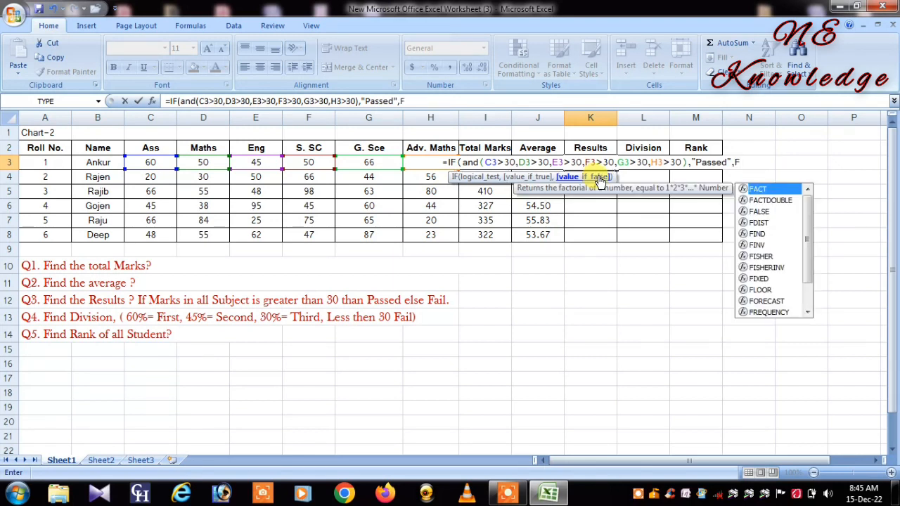
{"action": "key", "text": "BackSpace"}
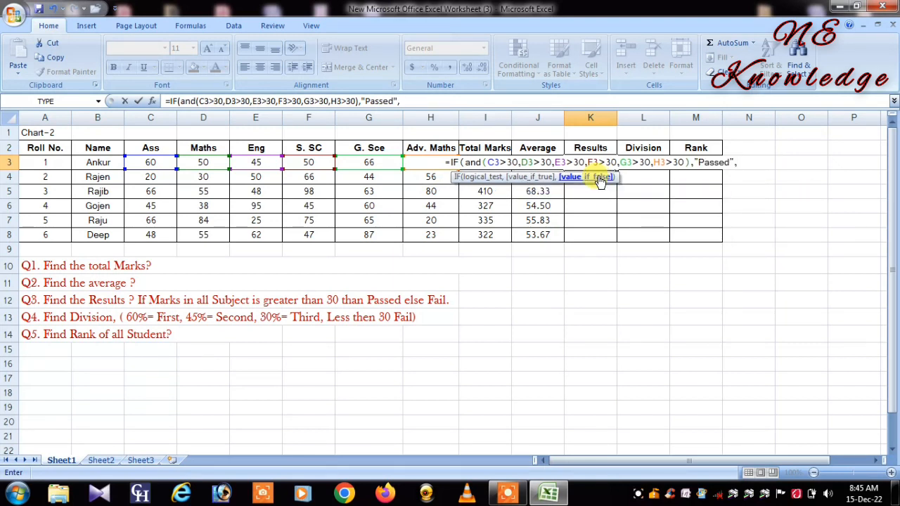
{"action": "type", "text": "\""}
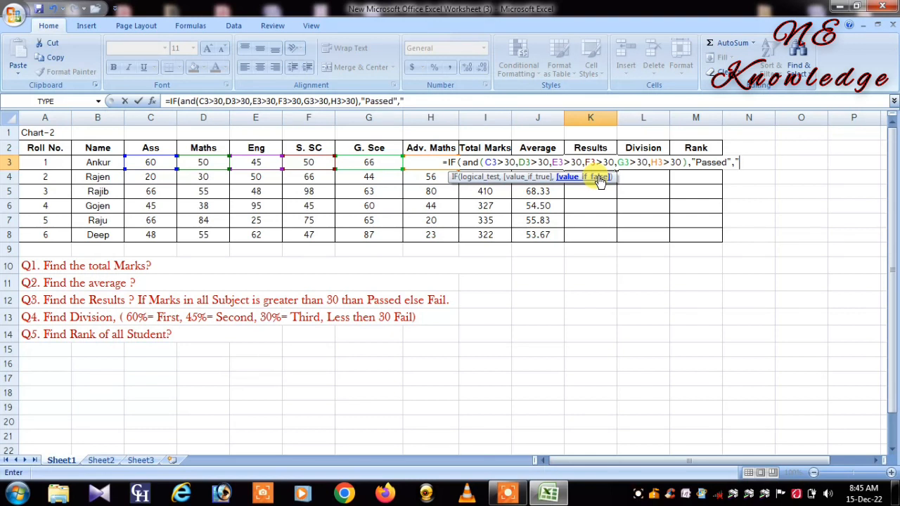
{"action": "type", "text": "Fail"}
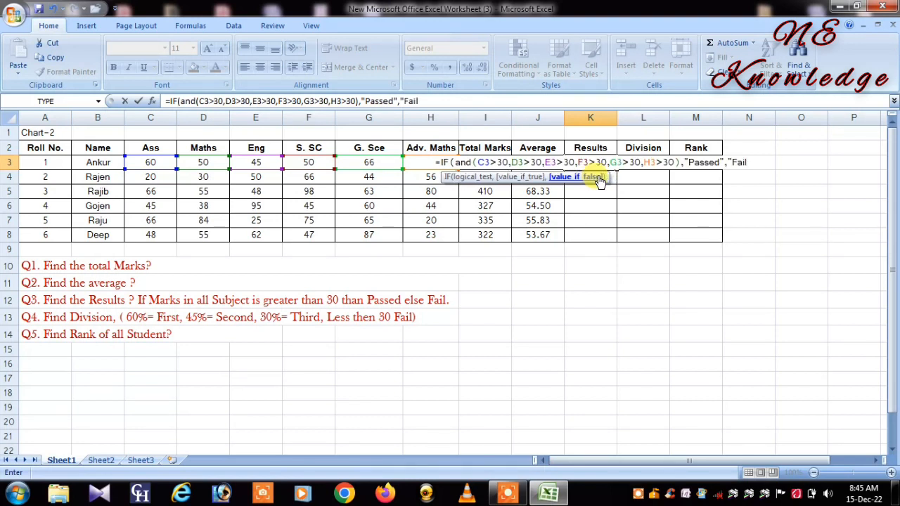
{"action": "type", "text": "\""}
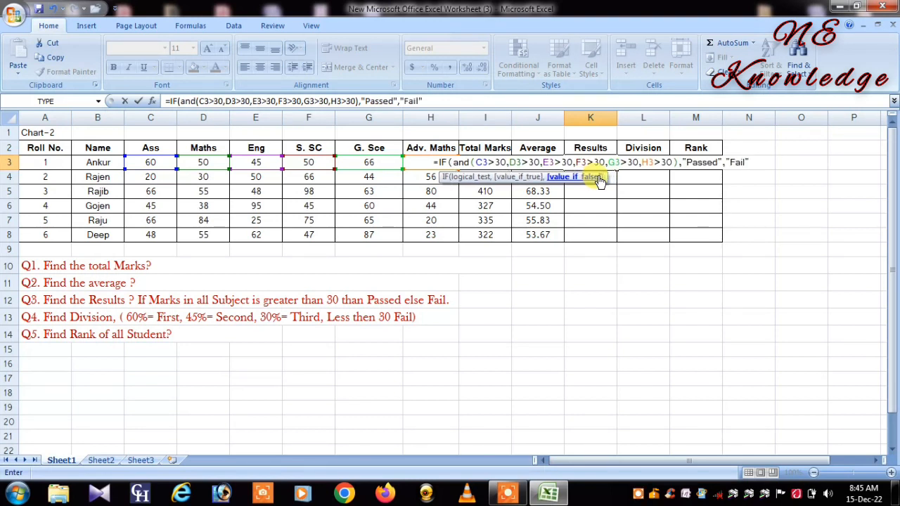
{"action": "type", "text": ")"}
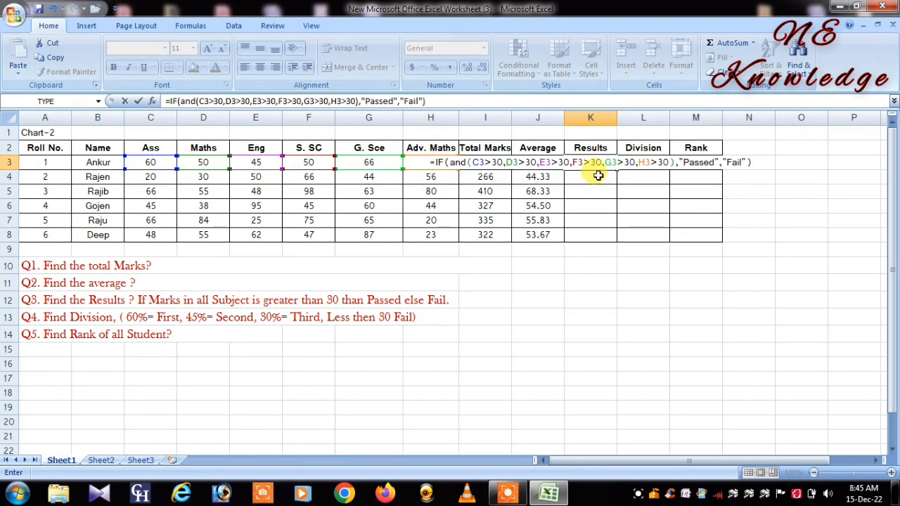
{"action": "key", "text": "Return"}
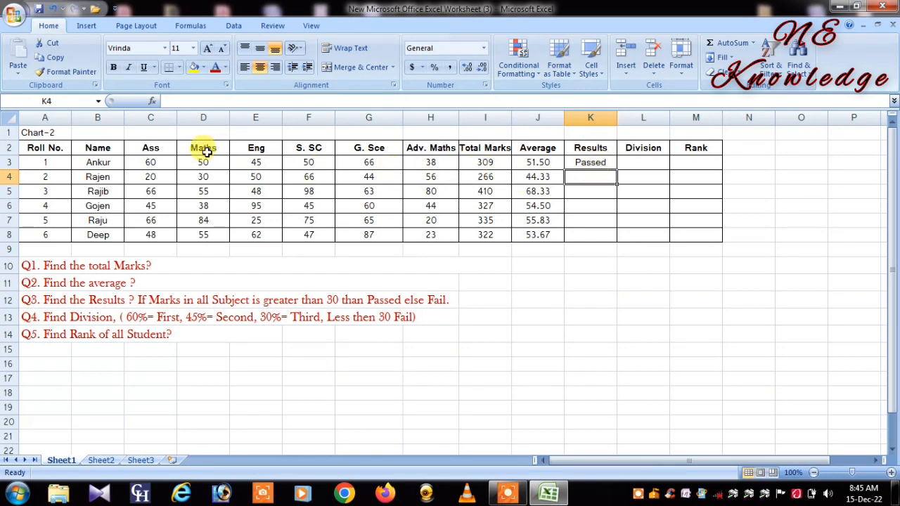
{"action": "left_click", "coordinate": [584, 163]}
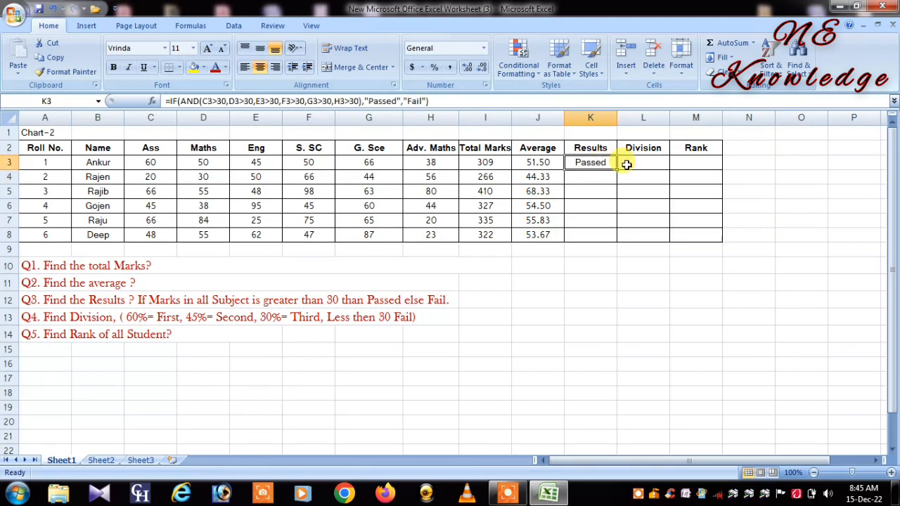
{"action": "left_click_drag", "start_coordinate": [615, 171], "coordinate": [618, 236]}
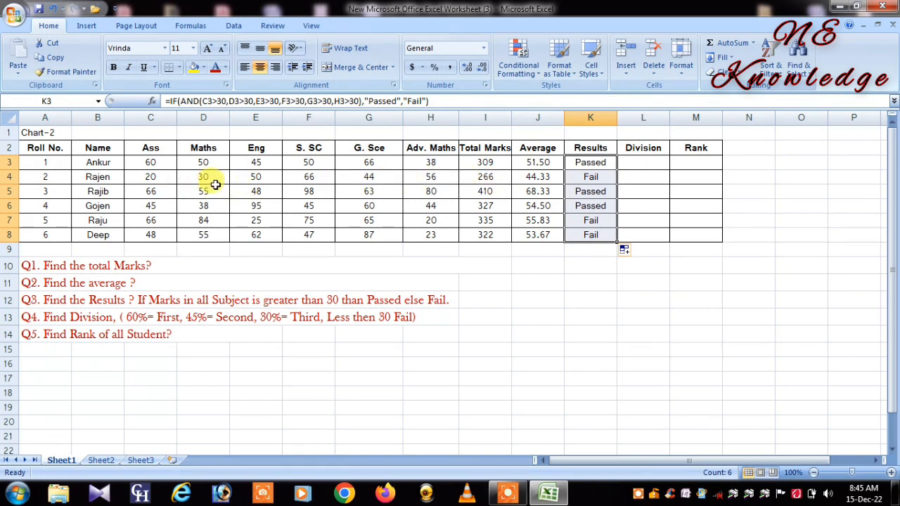
Step: Set the S. SC mark in F3 to 20 and check the first student's result in K3
{"action": "double_click", "coordinate": [325, 162]}
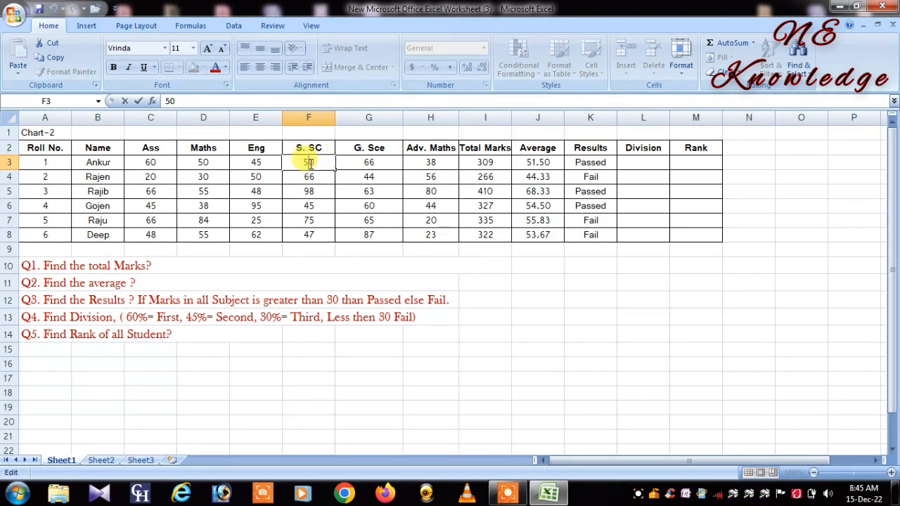
{"action": "key", "text": "BackSpace"}
{"action": "key", "text": "BackSpace"}
{"action": "type", "text": "20"}
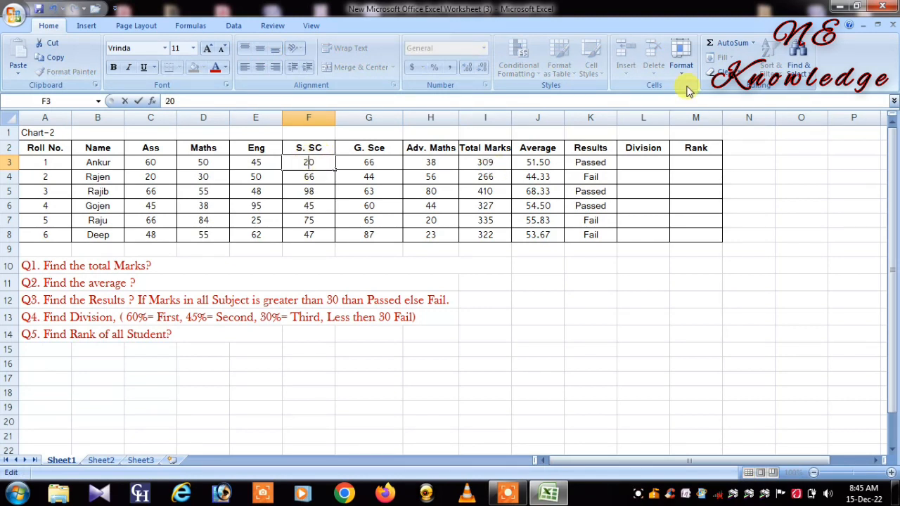
{"action": "left_click", "coordinate": [596, 164]}
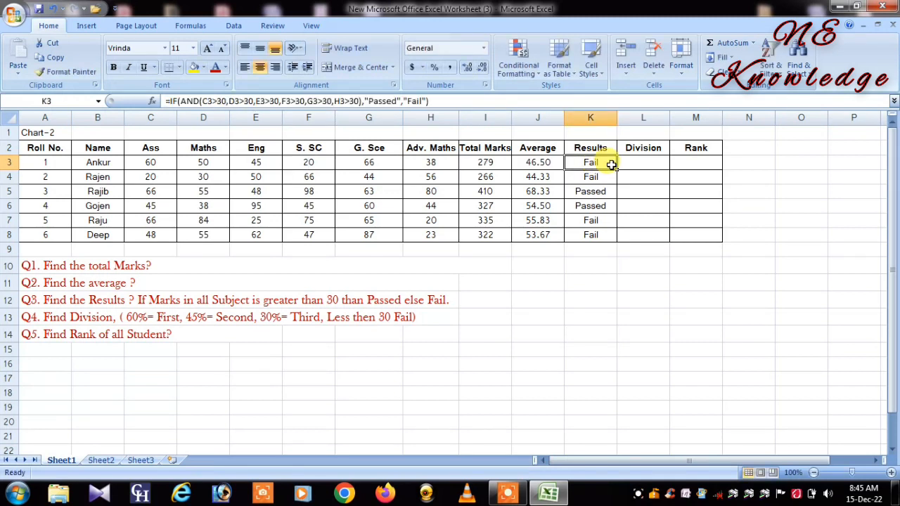
Step: Set the S. SC mark in F3 to 45 and recheck the first student's result in K3
{"action": "left_click", "coordinate": [315, 162]}
{"action": "double_click", "coordinate": [318, 162]}
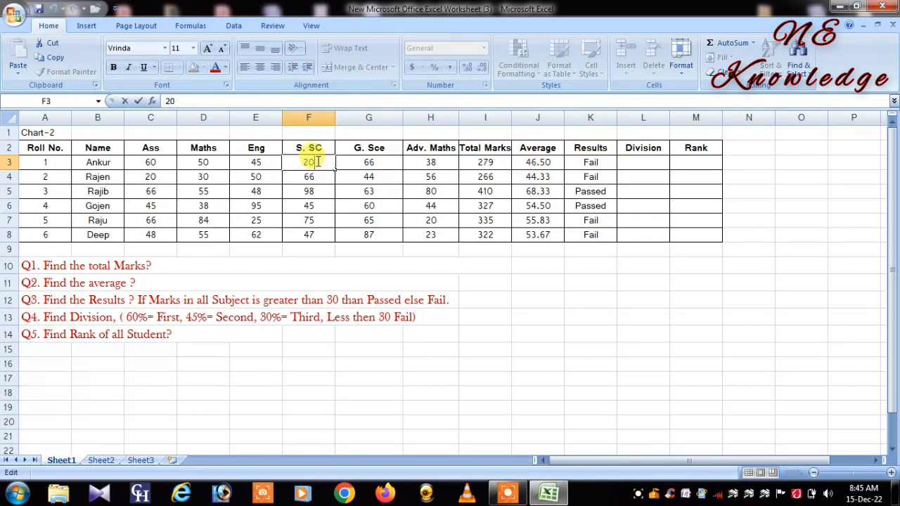
{"action": "key", "text": "BackSpace"}
{"action": "key", "text": "BackSpace"}
{"action": "type", "text": "45"}
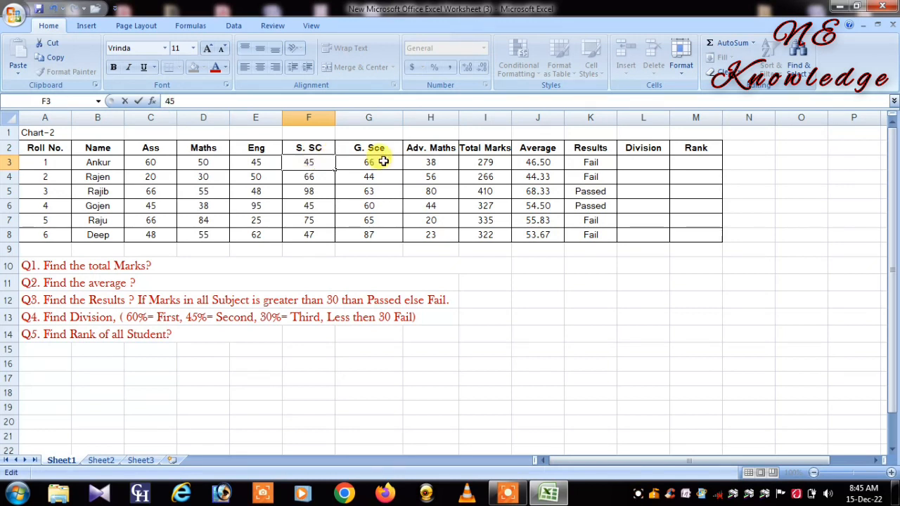
{"action": "left_click", "coordinate": [584, 168]}
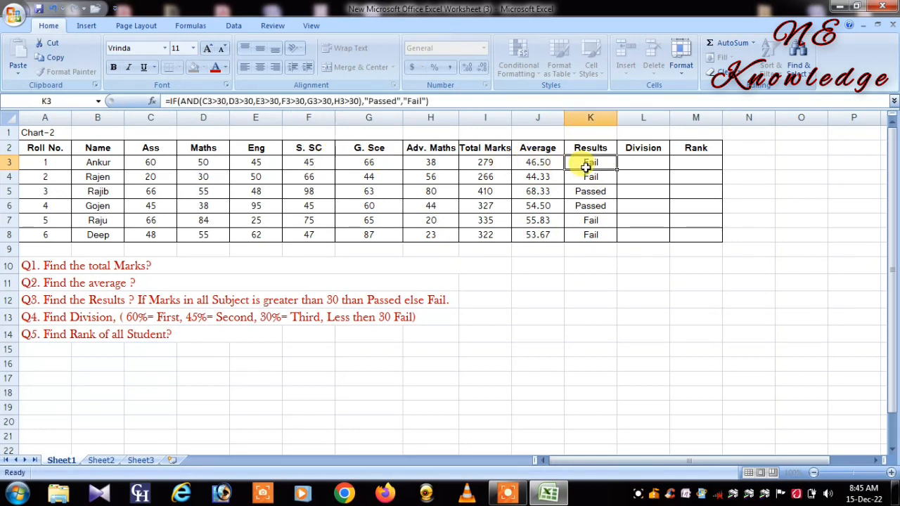
Step: Start an IF formula in Division cell L3 that tests whether the average in J3 is greater than 60
{"action": "left_click", "coordinate": [647, 163]}
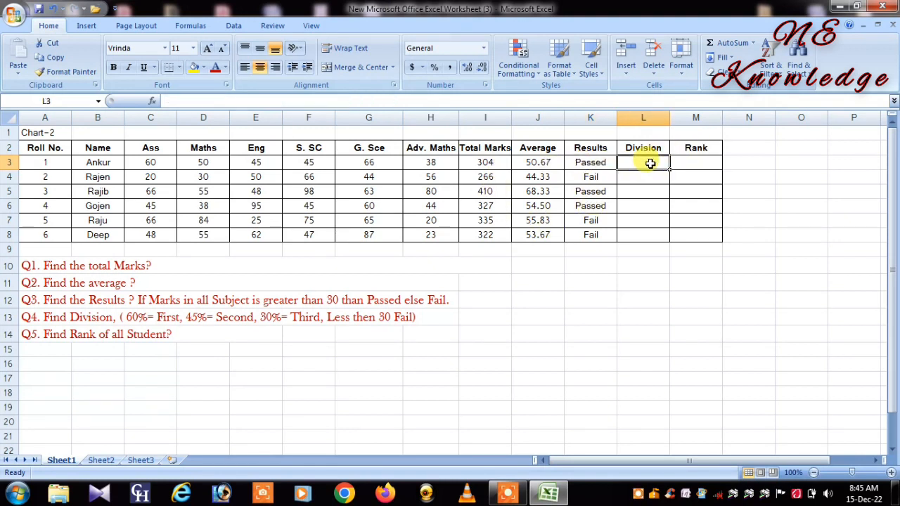
{"action": "left_click", "coordinate": [50, 318]}
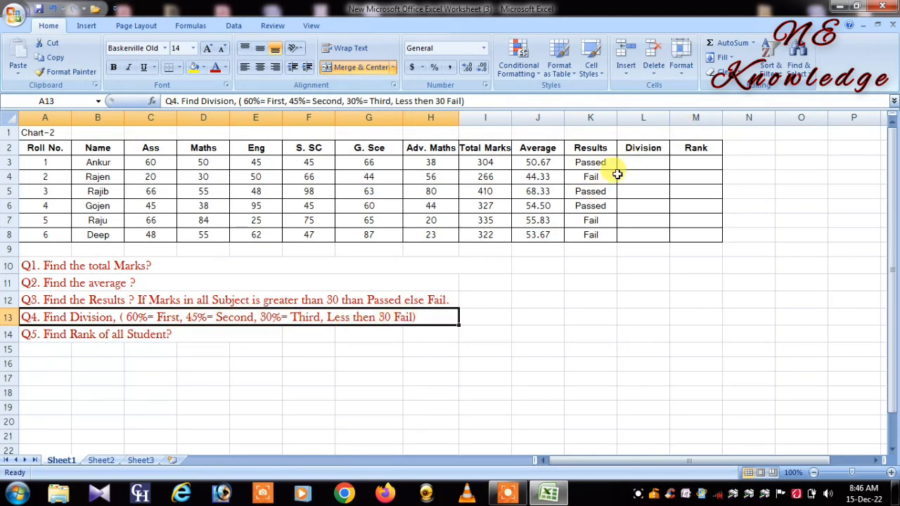
{"action": "left_click", "coordinate": [640, 162]}
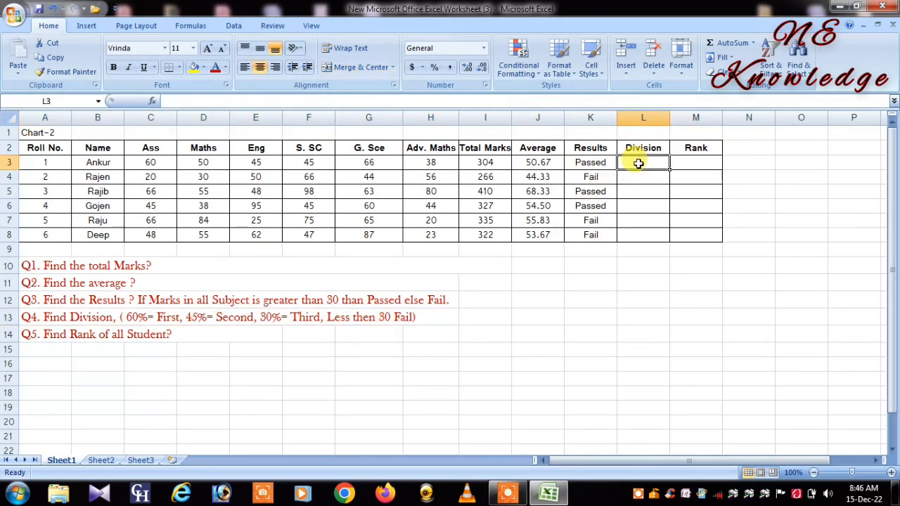
{"action": "double_click", "coordinate": [640, 164]}
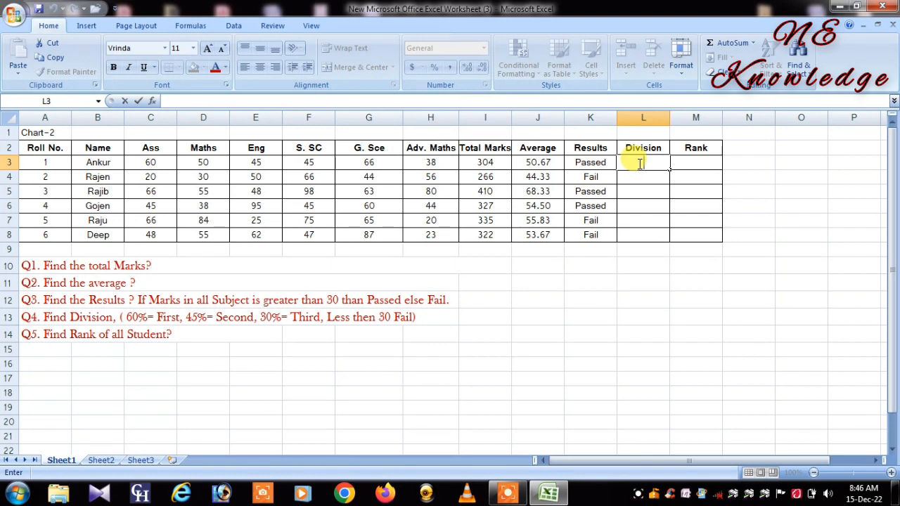
{"action": "type", "text": "="}
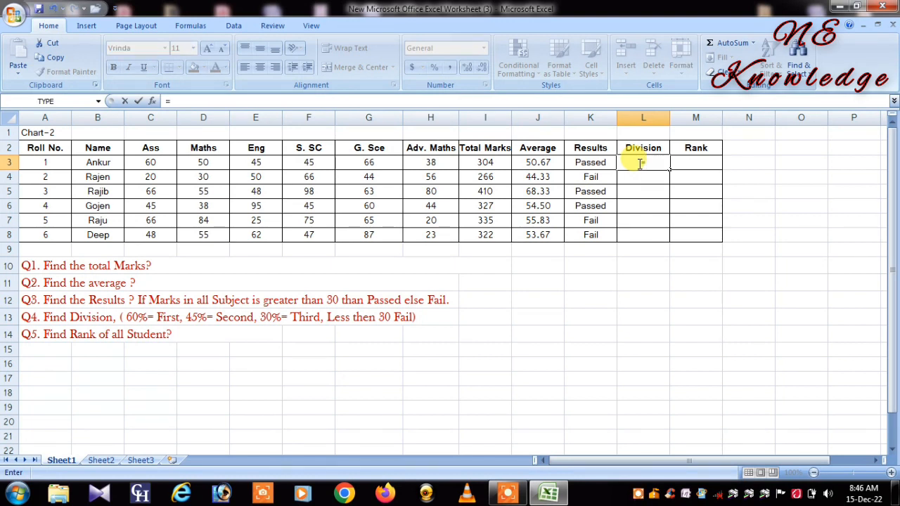
{"action": "type", "text": "if"}
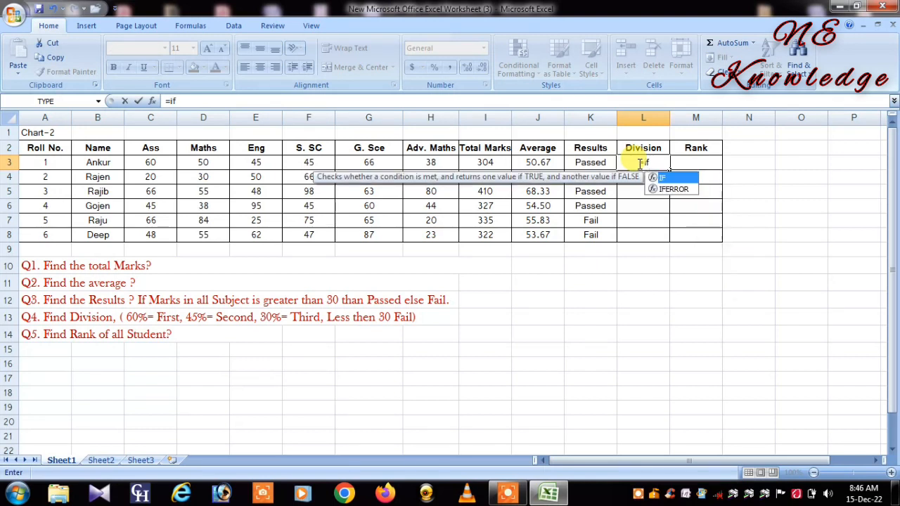
{"action": "key", "text": "Tab"}
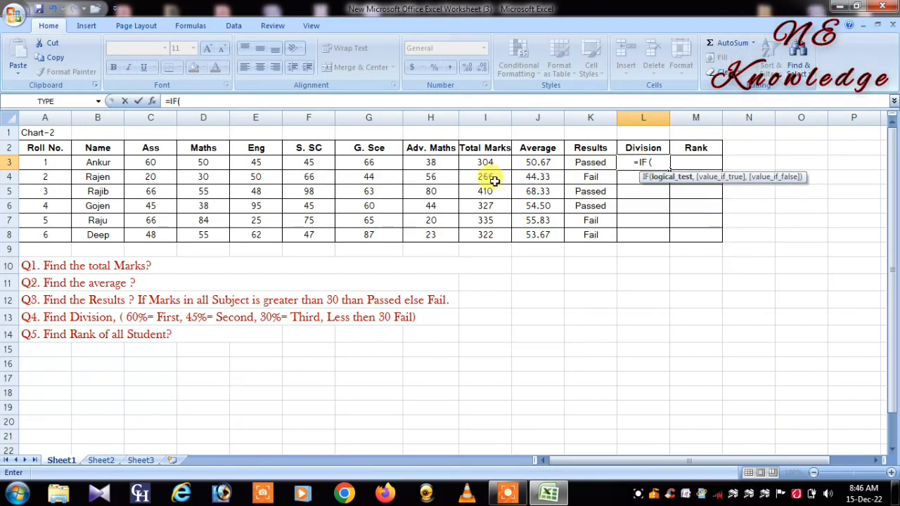
{"action": "left_click", "coordinate": [531, 163]}
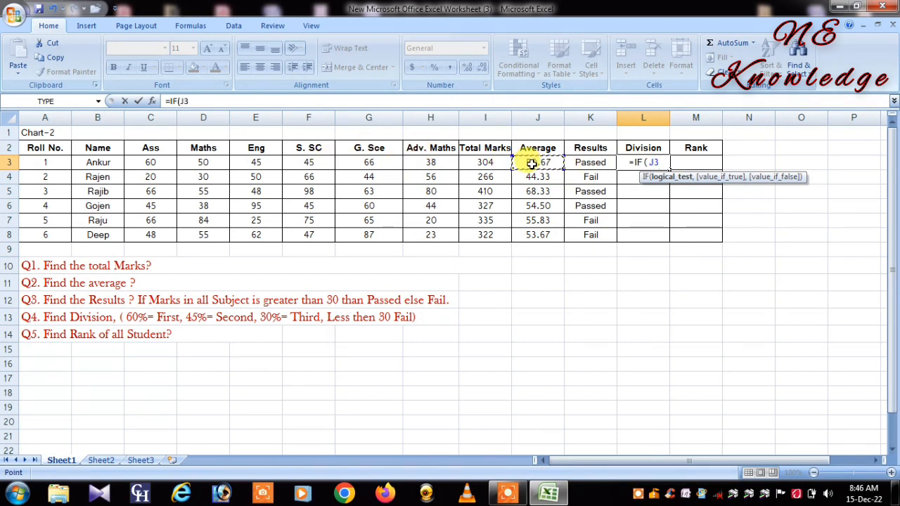
{"action": "type", "text": ">"}
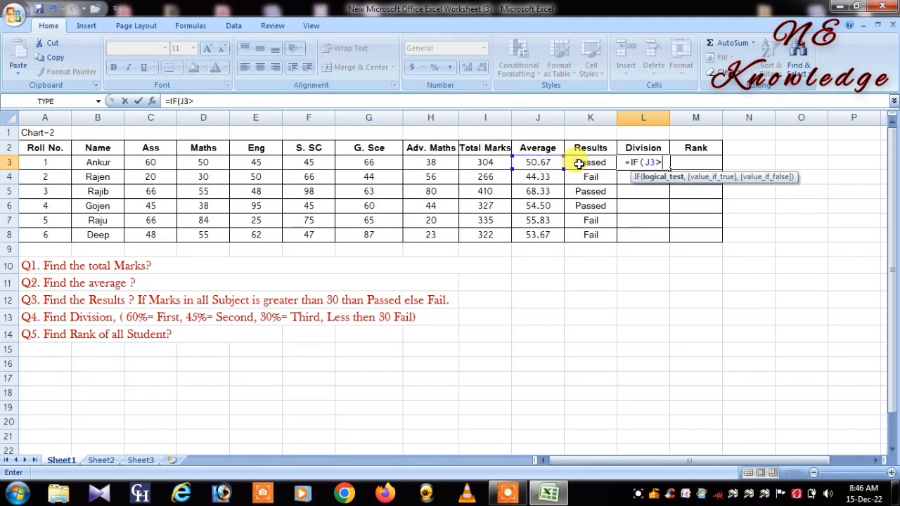
{"action": "type", "text": "60"}
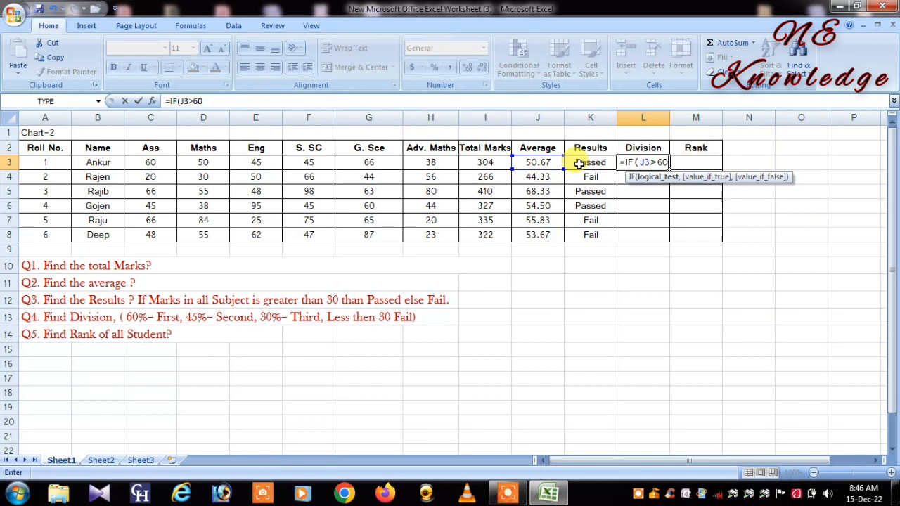
{"action": "type", "text": ",\""}
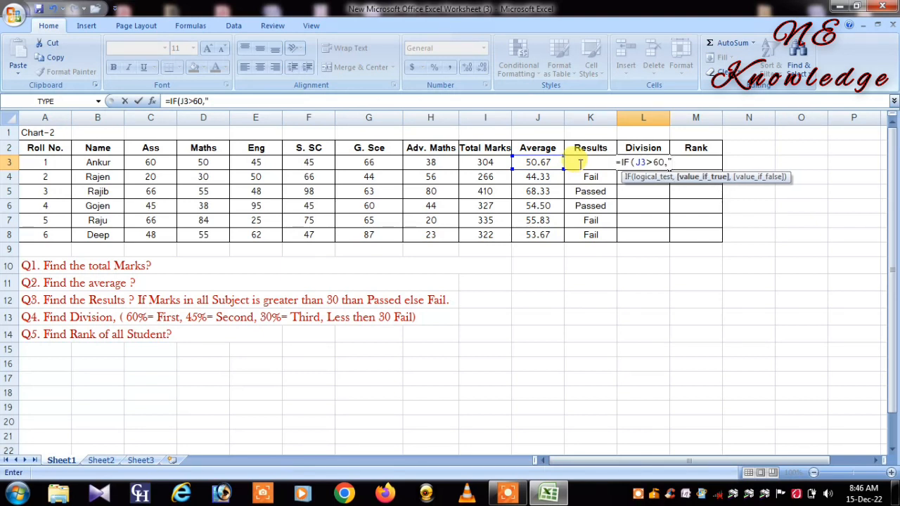
{"action": "type", "text": "F"}
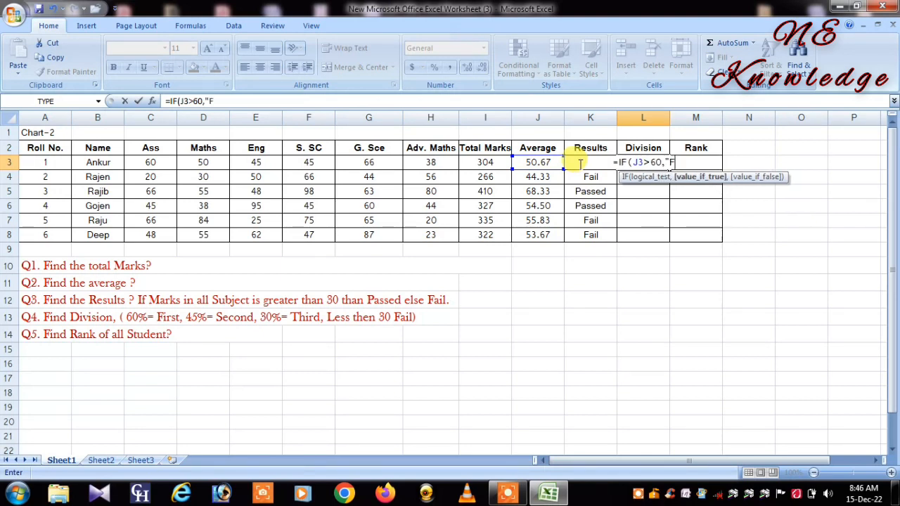
{"action": "type", "text": "irst"}
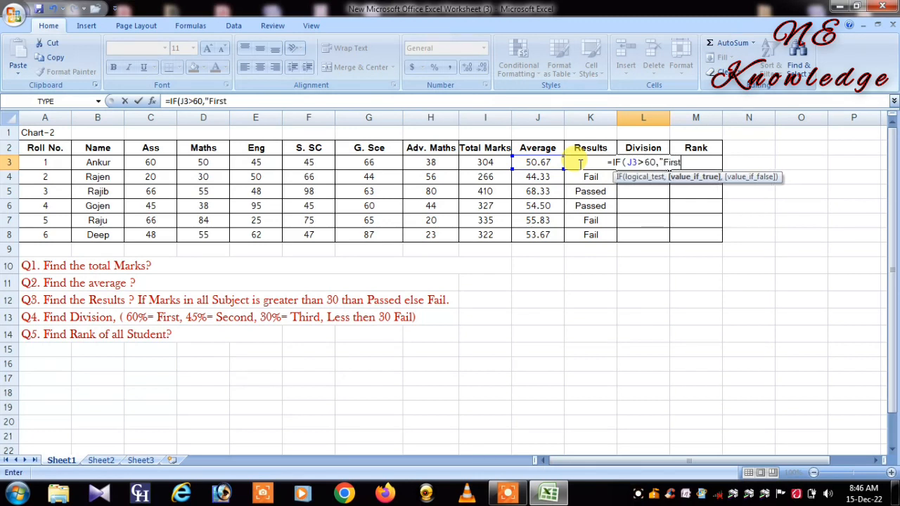
{"action": "type", "text": "\""}
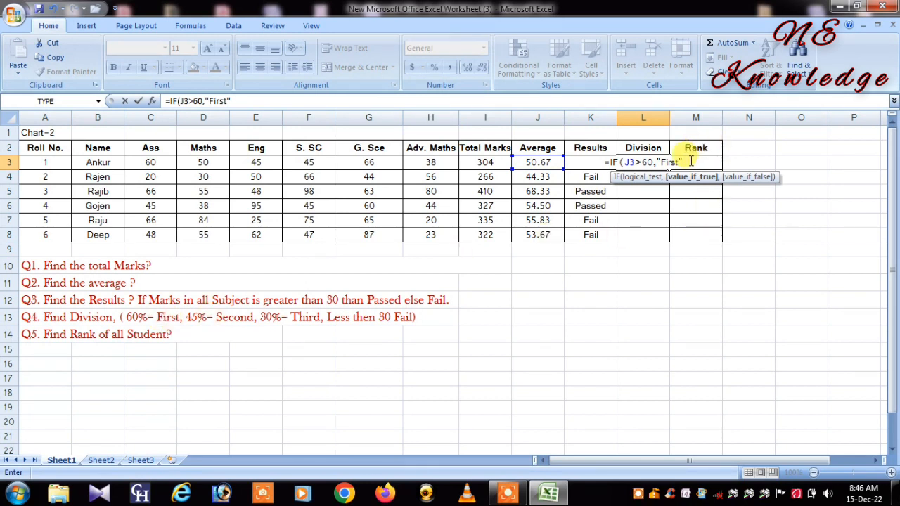
Step: Nest a second IF in the L3 formula as the value if false, testing J3>45 and returning "Second" if true
{"action": "type", "text": ","}
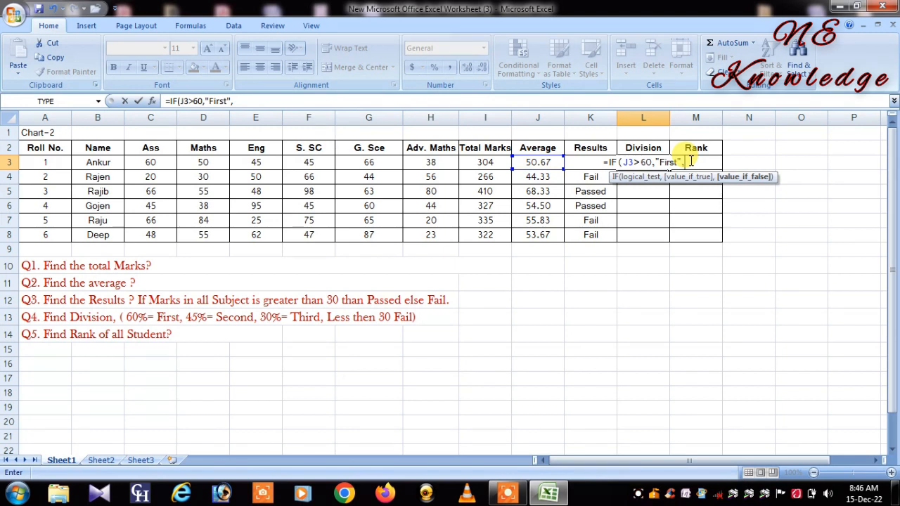
{"action": "type", "text": "IF"}
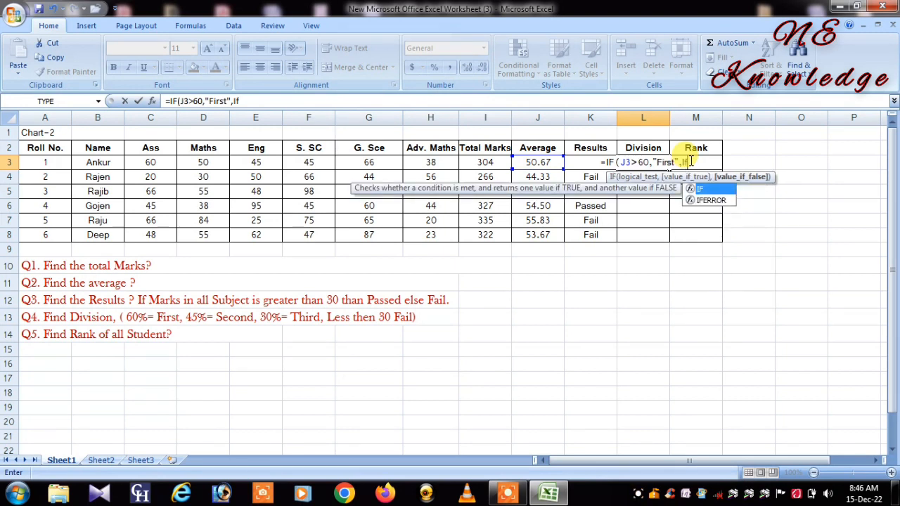
{"action": "type", "text": "("}
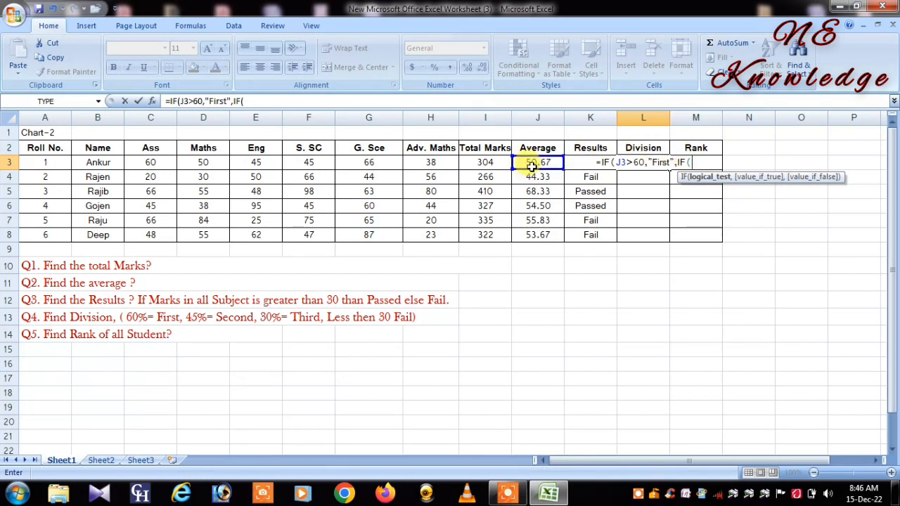
{"action": "left_click", "coordinate": [532, 163]}
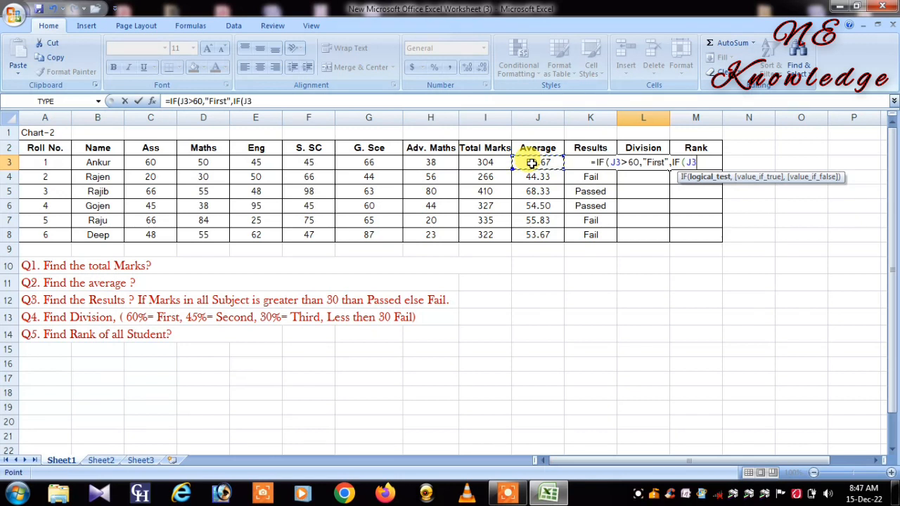
{"action": "left_click", "coordinate": [532, 163]}
{"action": "type", "text": ">"}
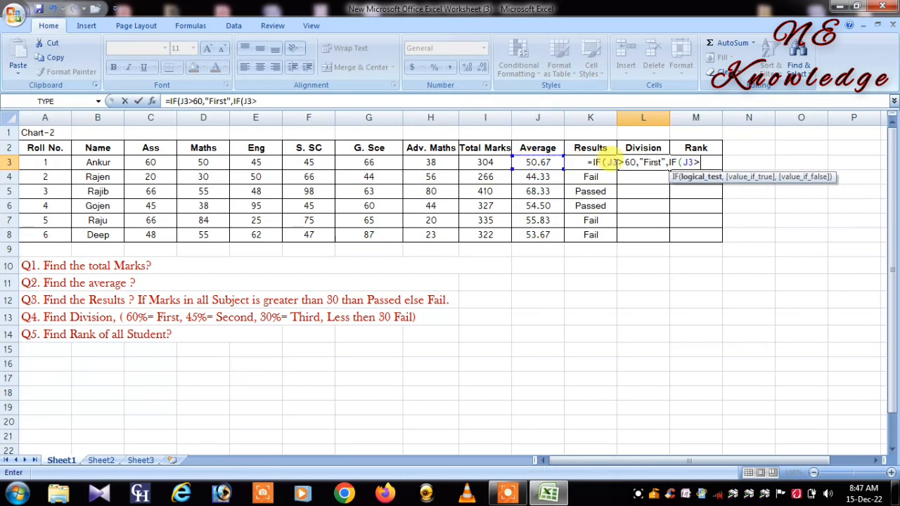
{"action": "type", "text": "45"}
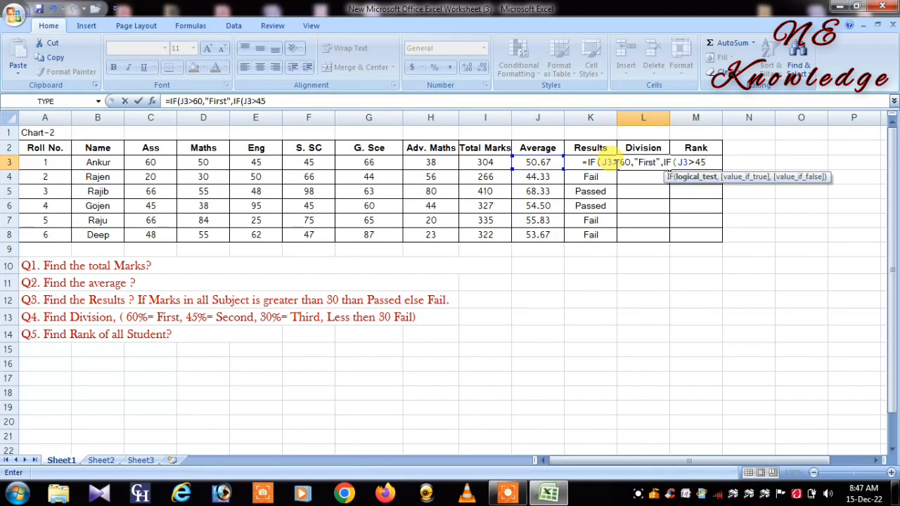
{"action": "type", "text": ","}
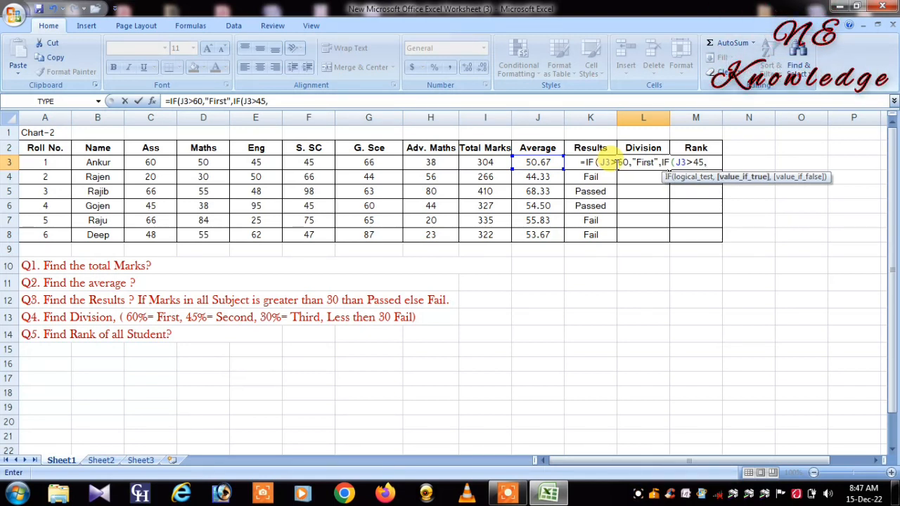
{"action": "type", "text": "\""}
{"action": "type", "text": "Se"}
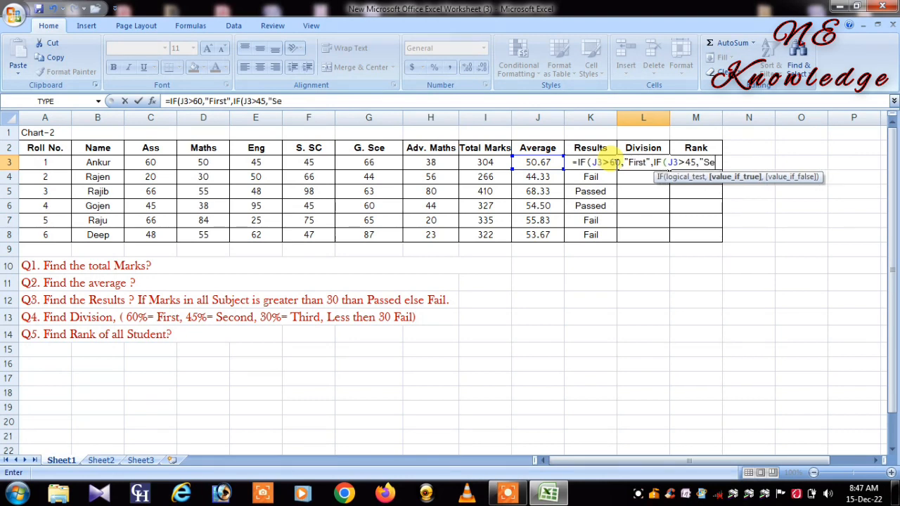
{"action": "type", "text": "cond"}
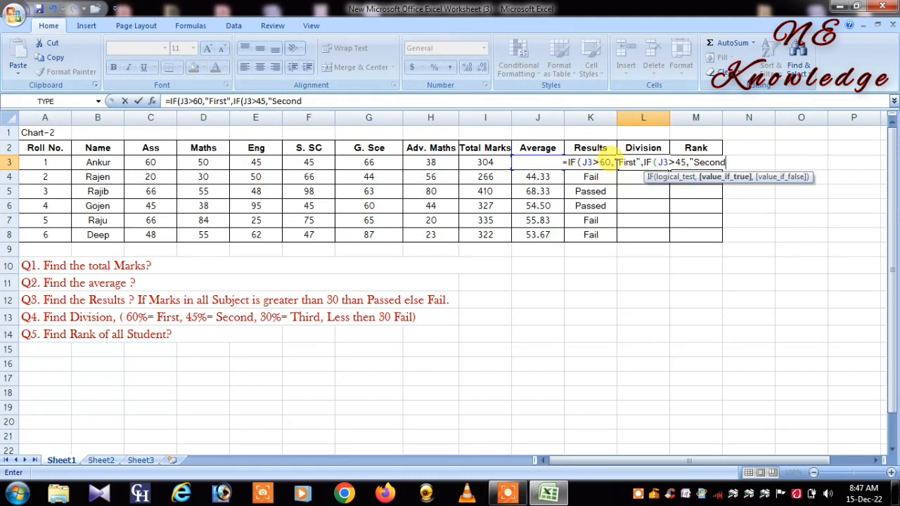
{"action": "type", "text": "\",IF("}
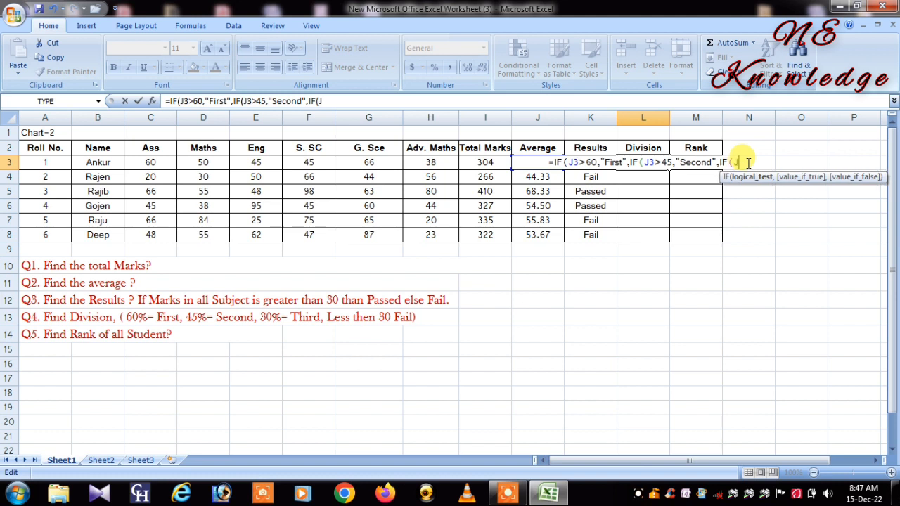
{"action": "type", "text": "J3"}
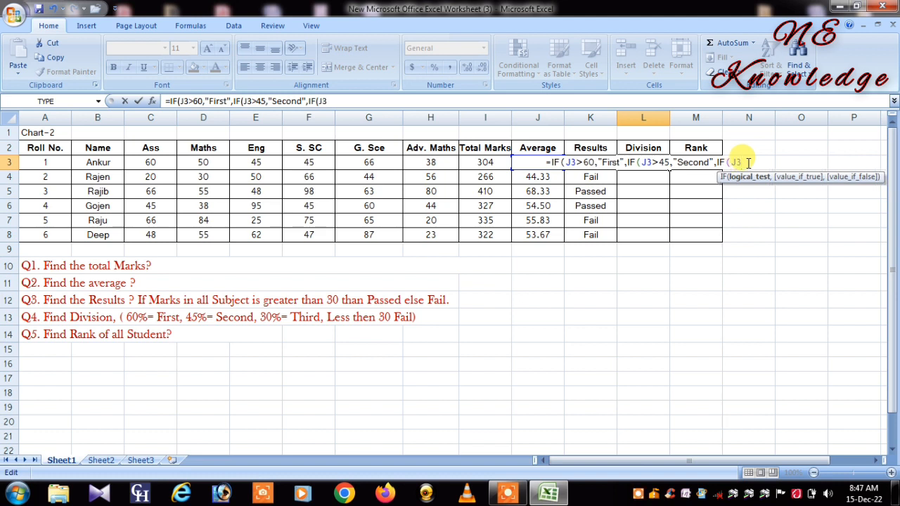
{"action": "type", "text": ">"}
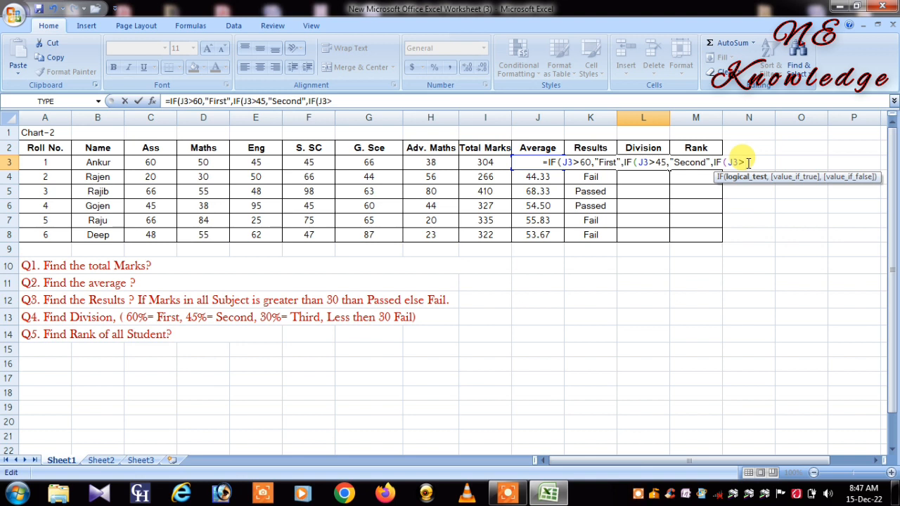
{"action": "type", "text": "30"}
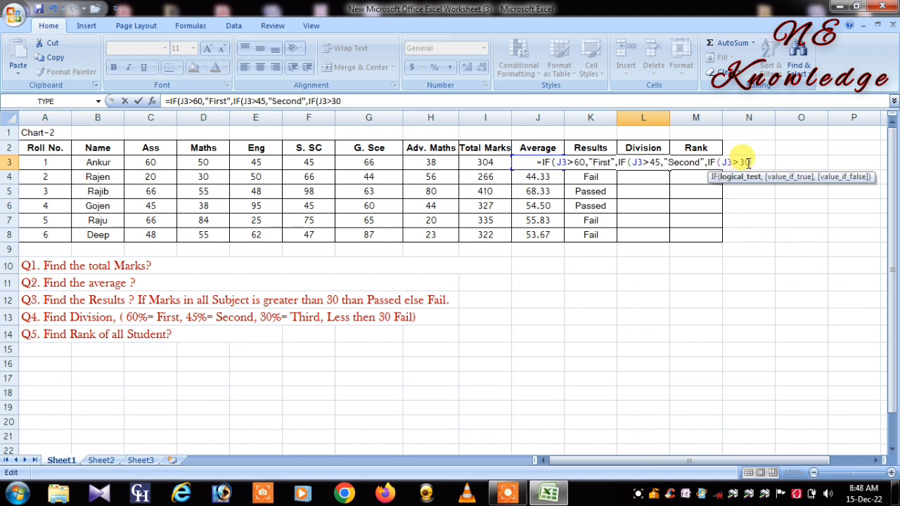
{"action": "type", "text": ",\""}
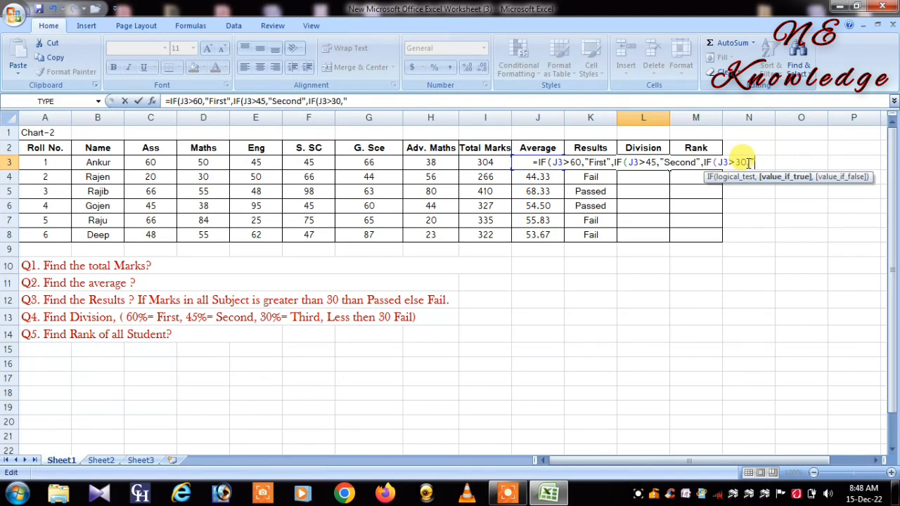
{"action": "type", "text": "Third"}
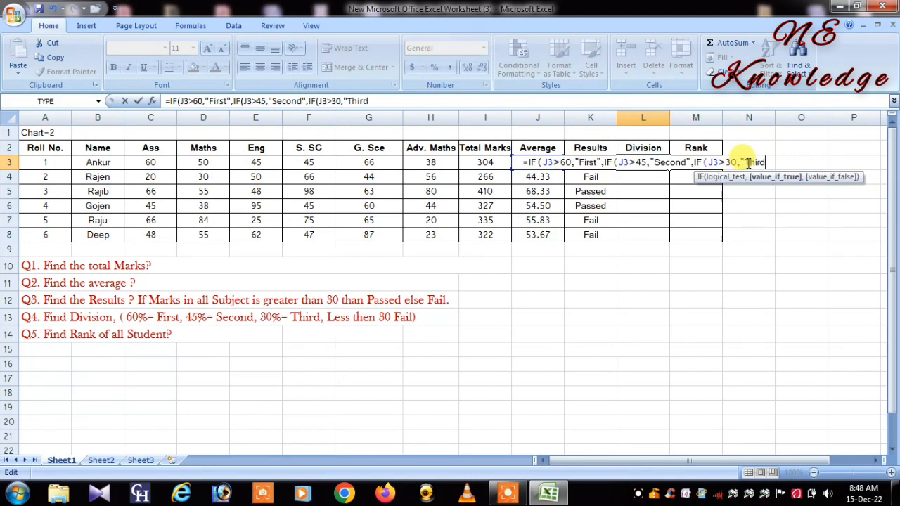
{"action": "type", "text": "\""}
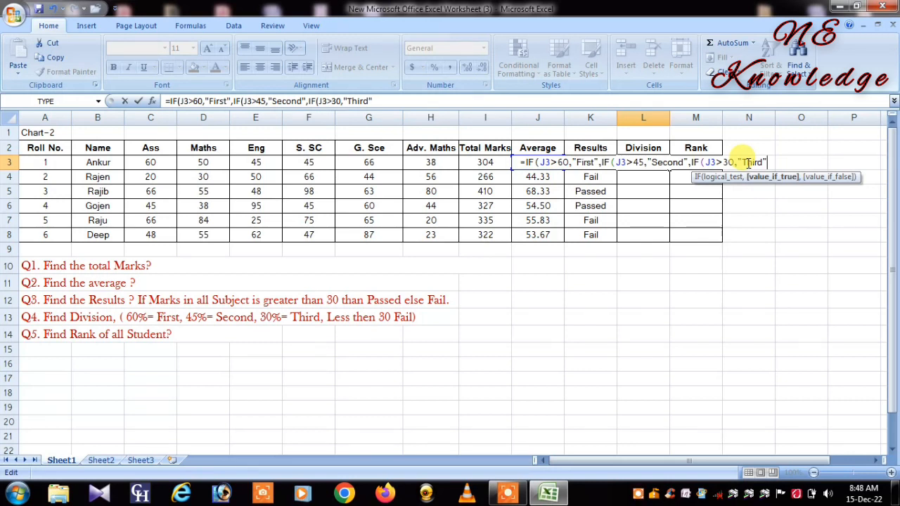
{"action": "type", "text": ","}
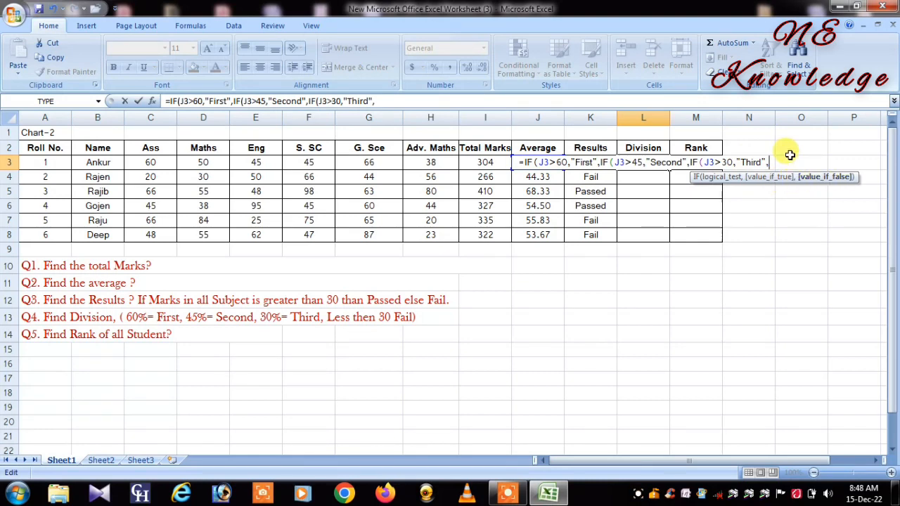
{"action": "type", "text": "Fa"}
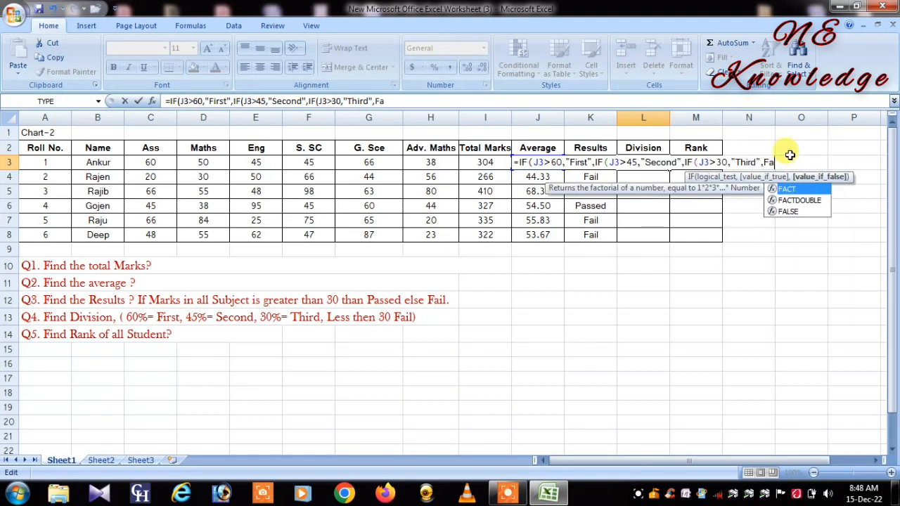
Step: Give the innermost IF in the L3 formula the text "Fail" as its value if false
{"action": "key", "text": "BackSpace"}
{"action": "key", "text": "BackSpace"}
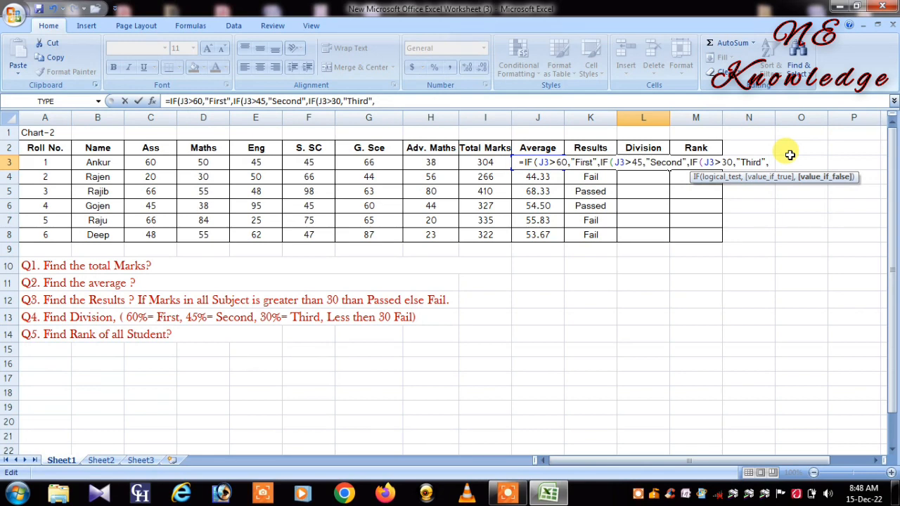
{"action": "type", "text": "\"Fail"}
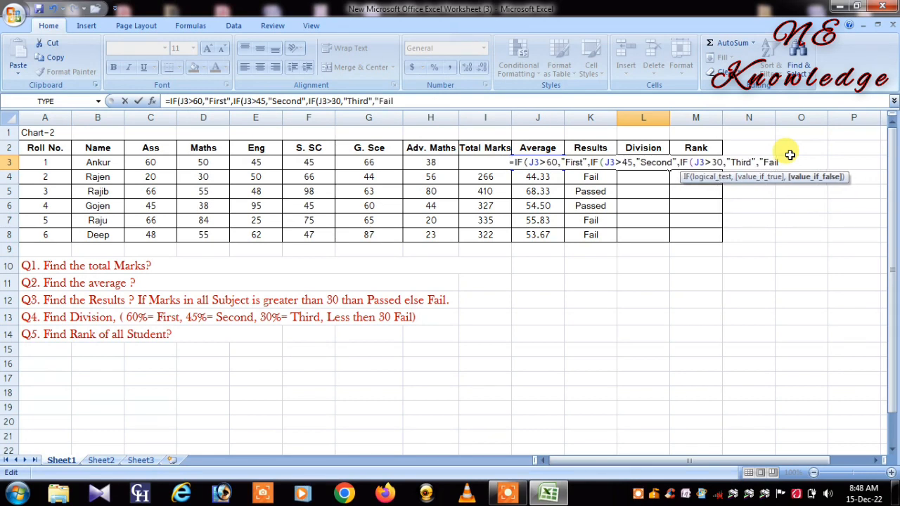
{"action": "type", "text": "\""}
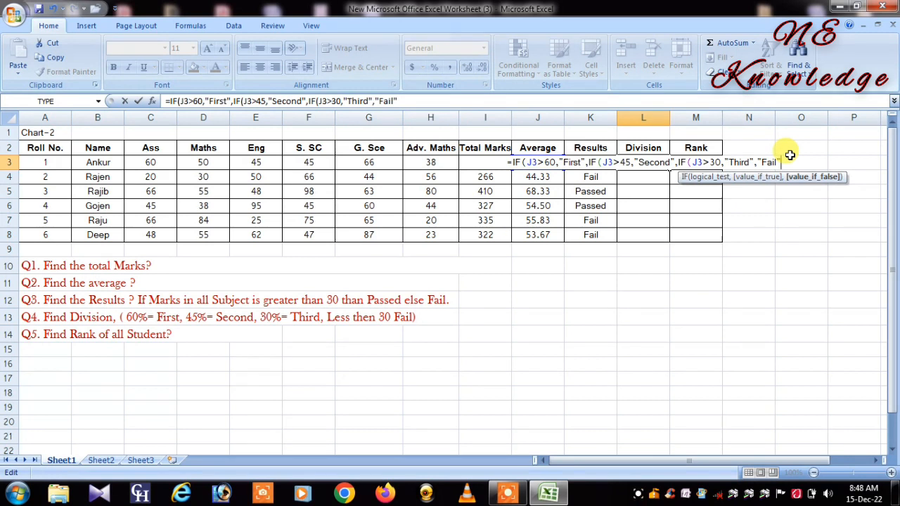
{"action": "type", "text": ")"}
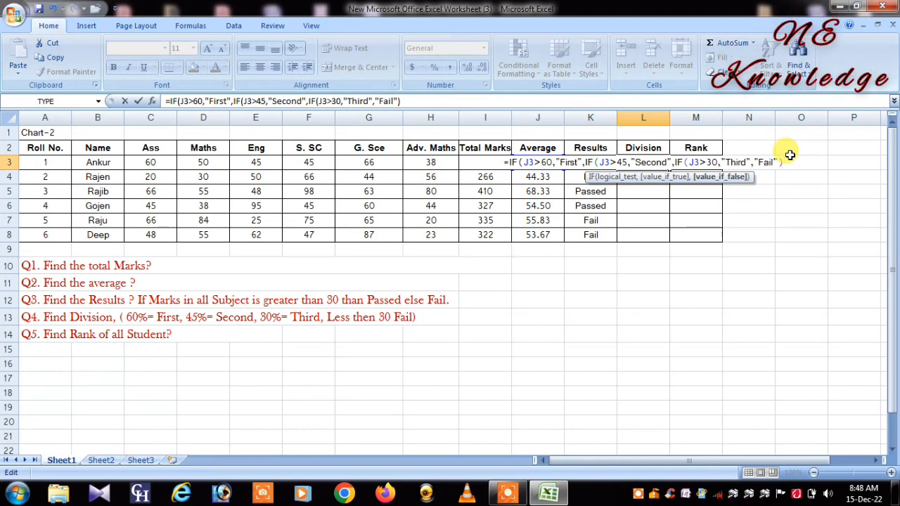
Step: Finish the nested IF formula in L3, accepting the proposed bracket correction, and fill it down to L8
{"action": "key", "text": "Return"}
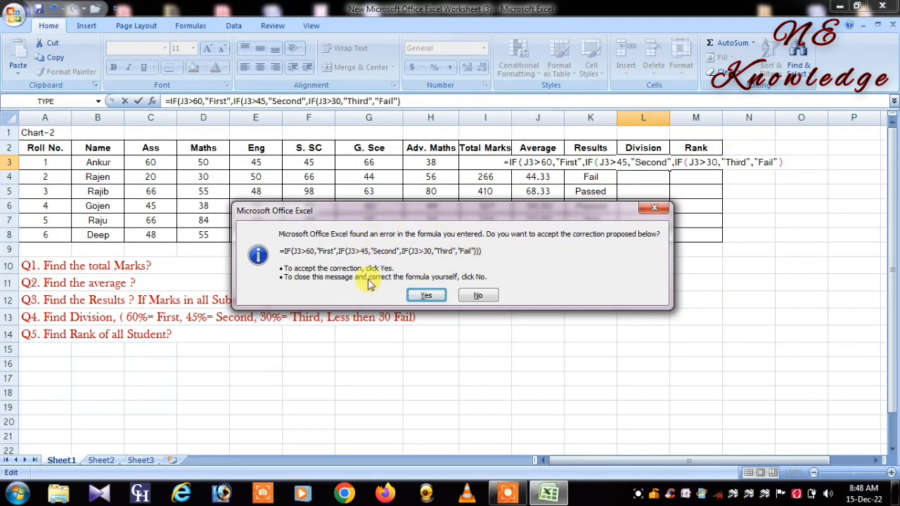
{"action": "left_click", "coordinate": [424, 296]}
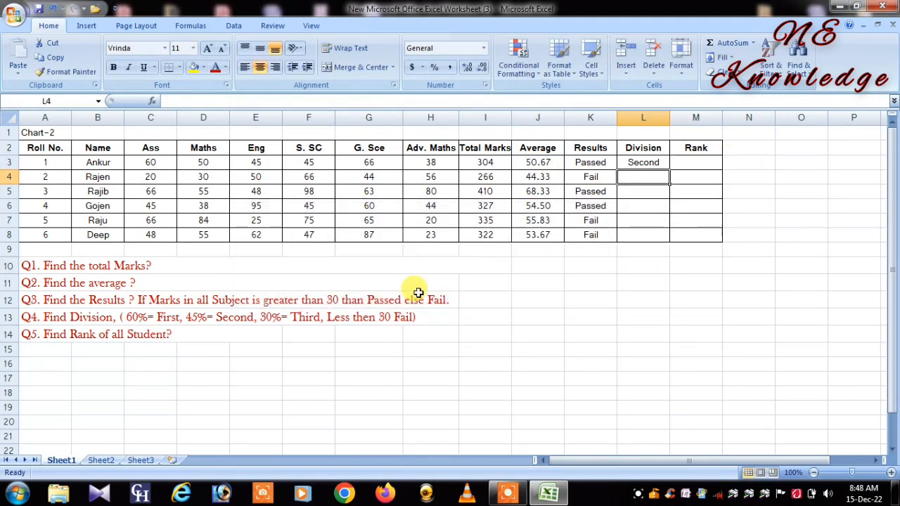
{"action": "left_click", "coordinate": [659, 166]}
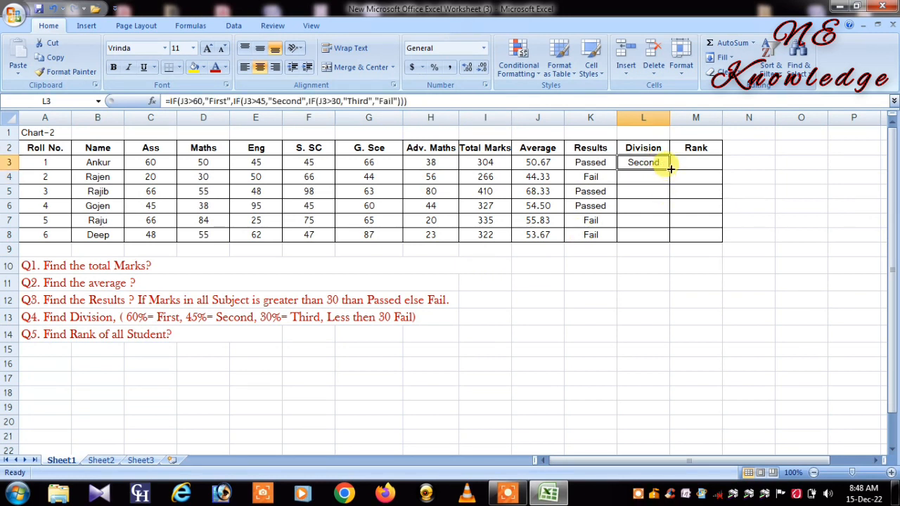
{"action": "left_click_drag", "start_coordinate": [670, 171], "coordinate": [665, 234]}
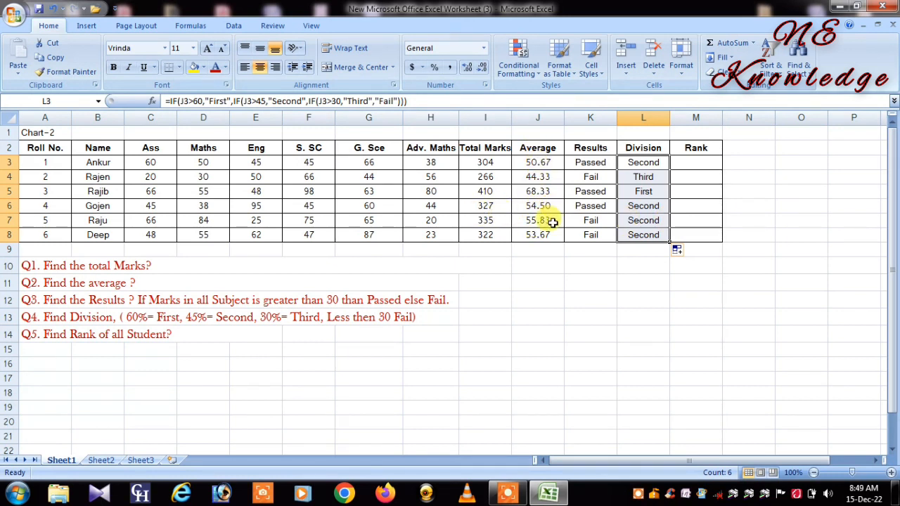
Step: Change the marks of roll number 2 to 20 in Adv. Maths (H4) and 10 in S. SC (F4)
{"action": "left_click", "coordinate": [434, 177]}
{"action": "double_click", "coordinate": [434, 178]}
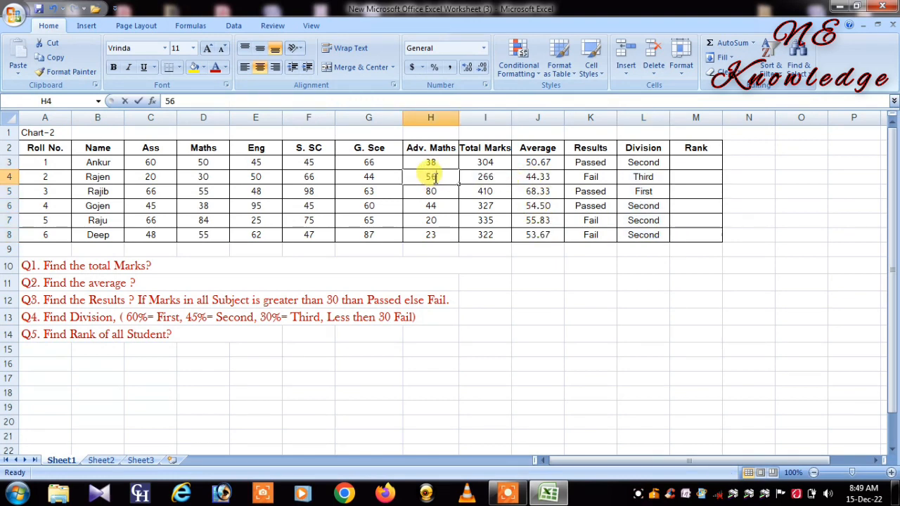
{"action": "key", "text": "BackSpace"}
{"action": "key", "text": "BackSpace"}
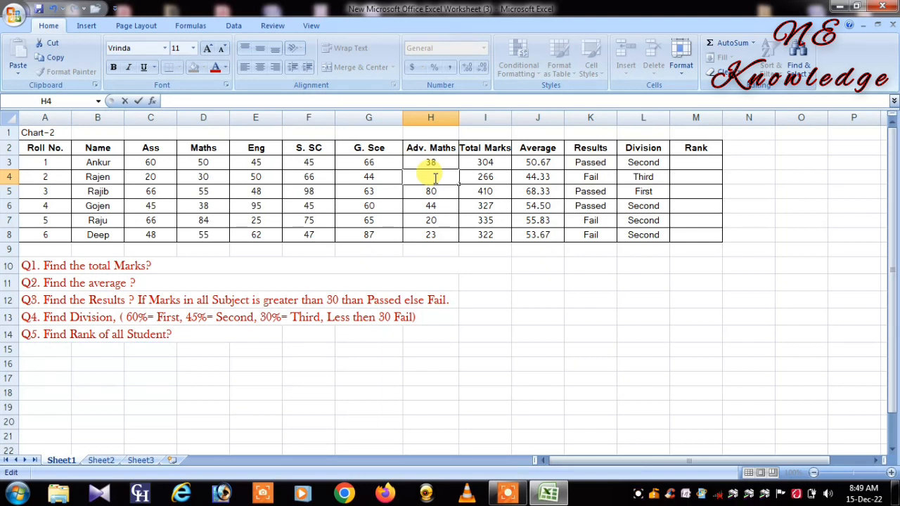
{"action": "type", "text": "20"}
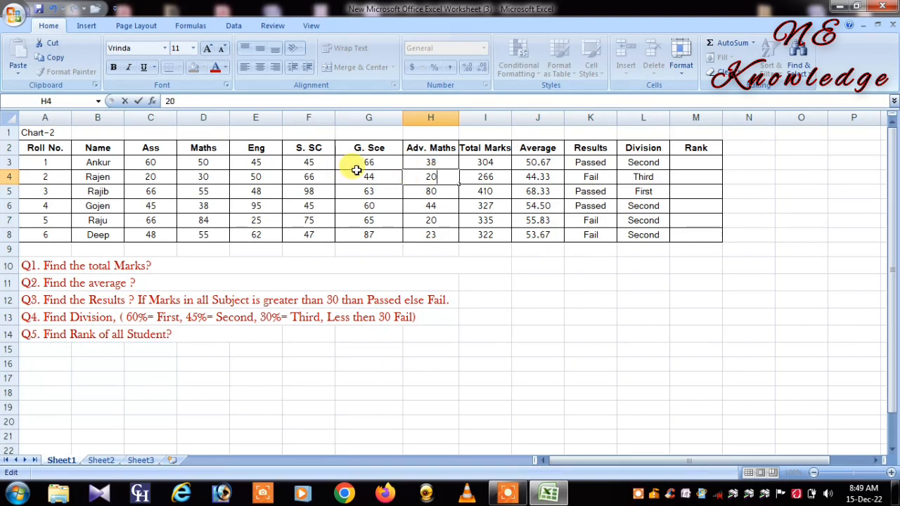
{"action": "double_click", "coordinate": [322, 177]}
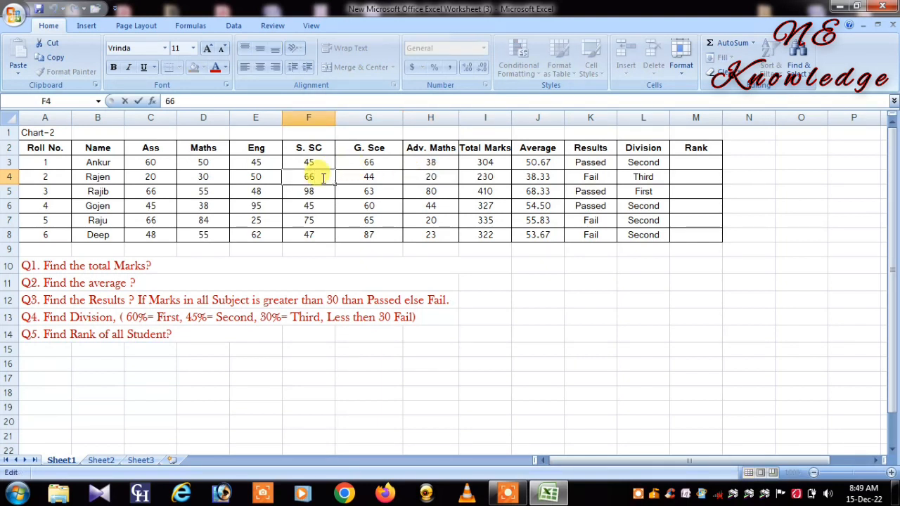
{"action": "key", "text": "BackSpace"}
{"action": "key", "text": "BackSpace"}
{"action": "type", "text": "10"}
Step: Change the marks of roll number 2 to 11 in Eng (E4) and 21 in Maths (D4)
{"action": "left_click", "coordinate": [261, 182]}
{"action": "double_click", "coordinate": [262, 183]}
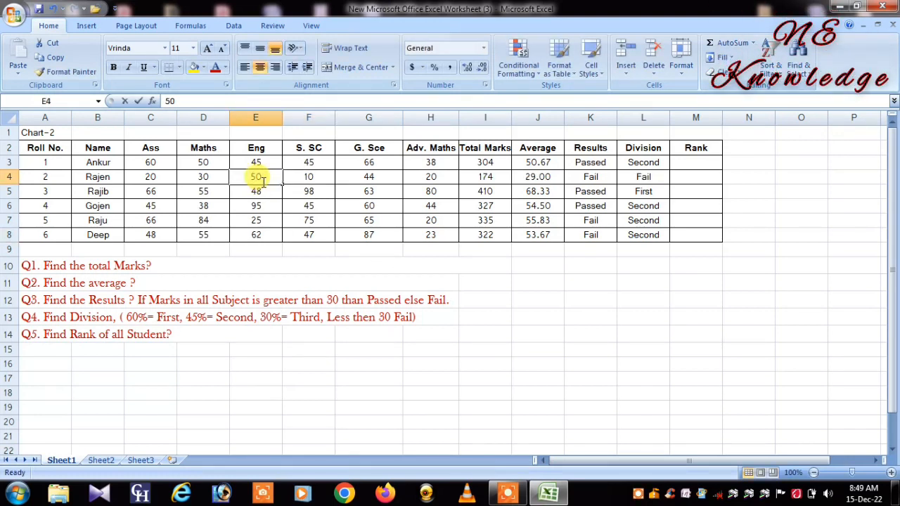
{"action": "key", "text": "BackSpace"}
{"action": "key", "text": "BackSpace"}
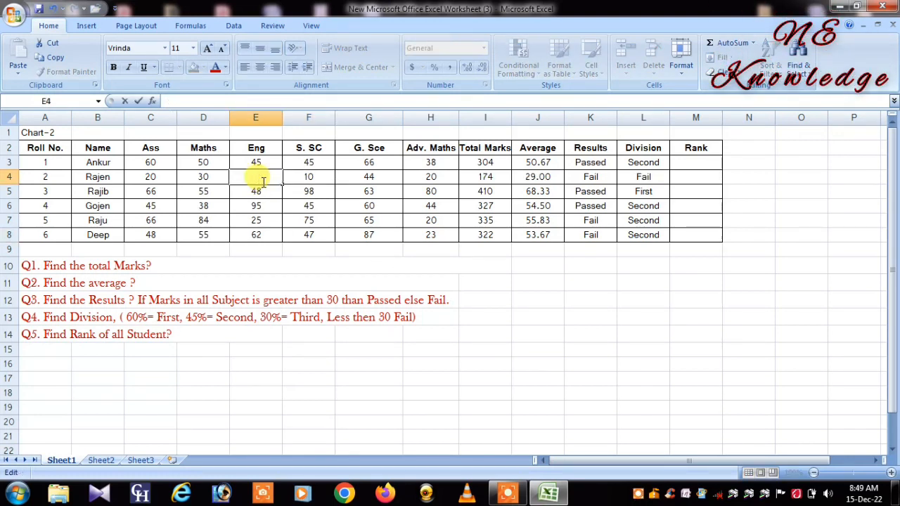
{"action": "type", "text": "11"}
{"action": "left_click", "coordinate": [196, 178]}
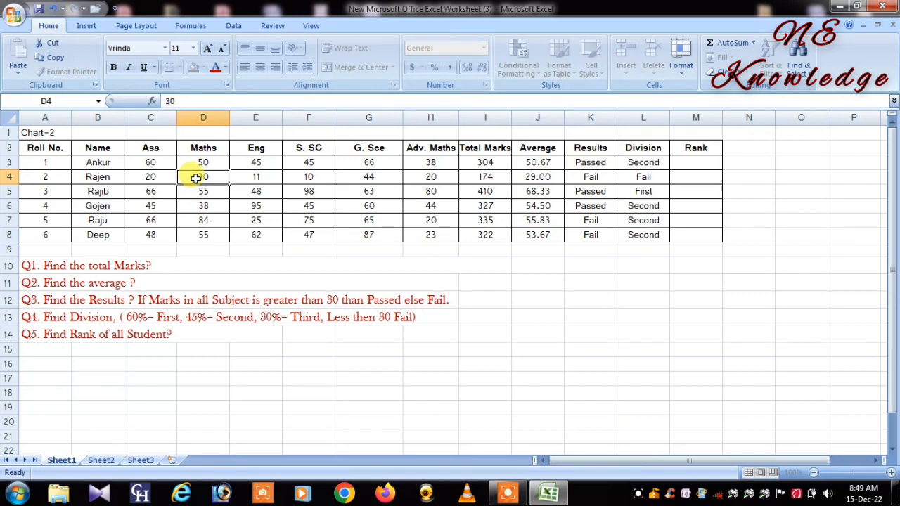
{"action": "key", "text": "BackSpace"}
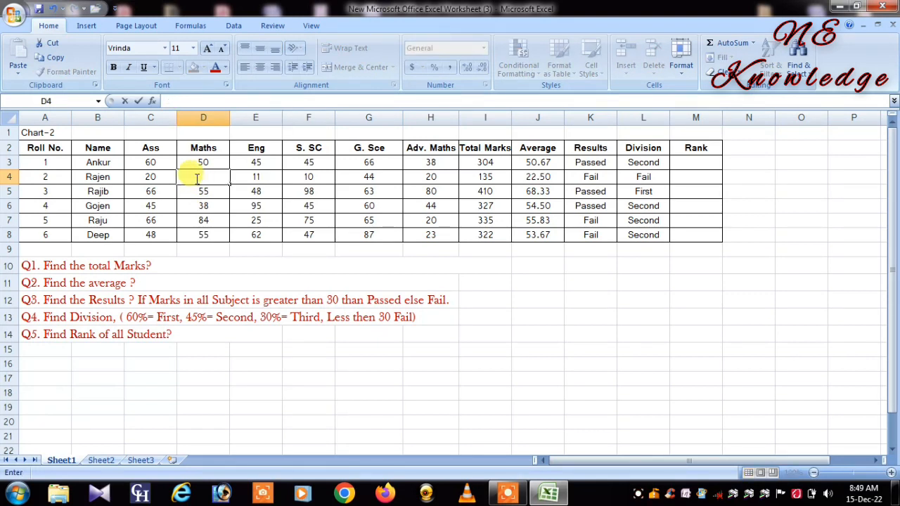
{"action": "type", "text": "21"}
{"action": "left_click", "coordinate": [574, 178]}
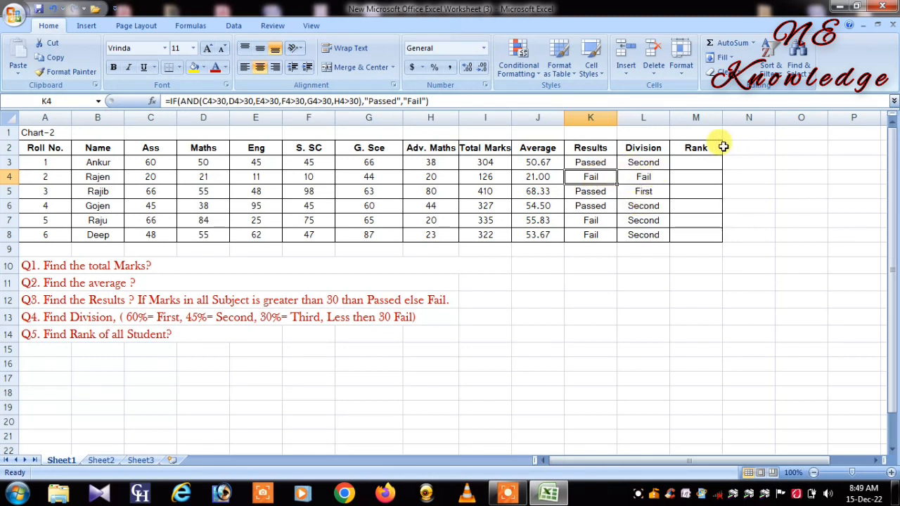
Step: Start a RANK formula in M3, the first cell of the Rank column
{"action": "left_click", "coordinate": [74, 334]}
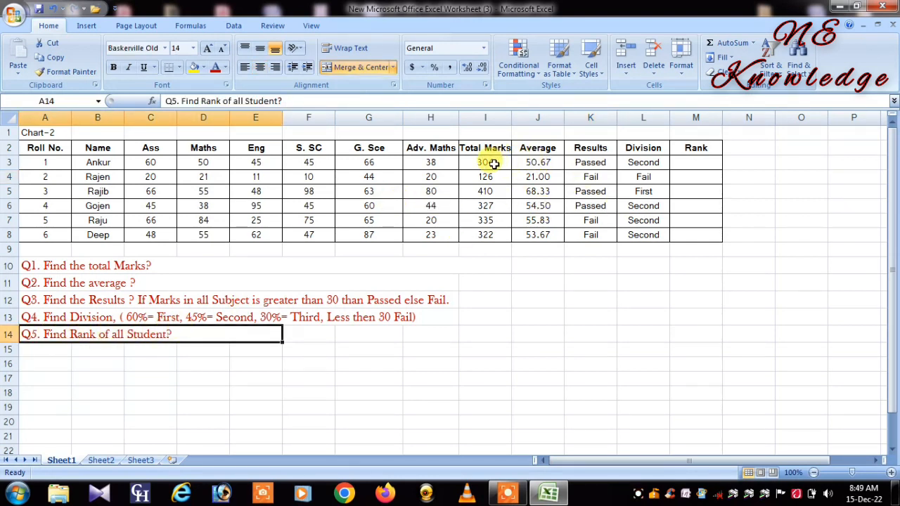
{"action": "left_click", "coordinate": [701, 147]}
{"action": "left_click", "coordinate": [699, 166]}
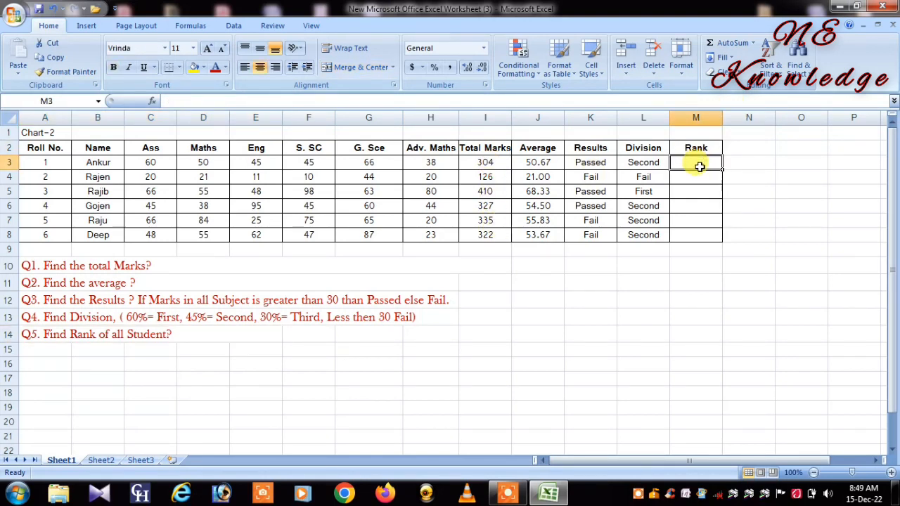
{"action": "type", "text": "="}
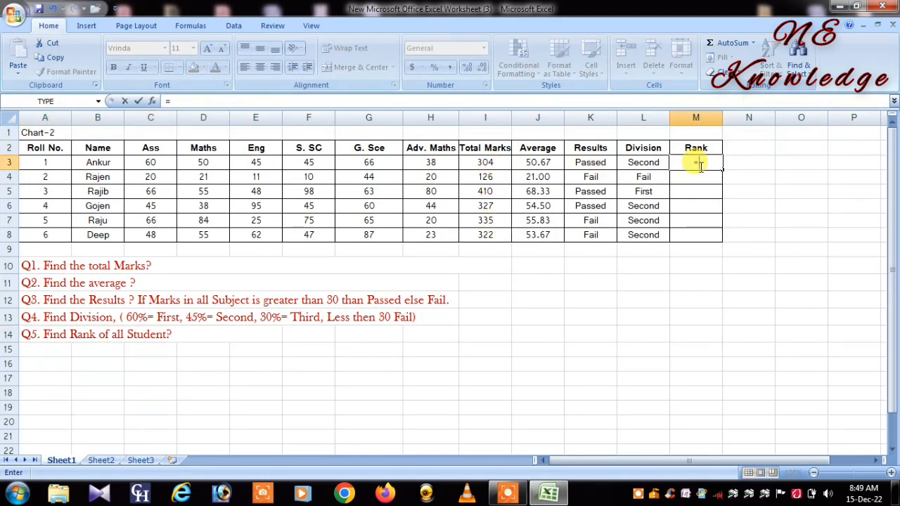
{"action": "type", "text": "Ran"}
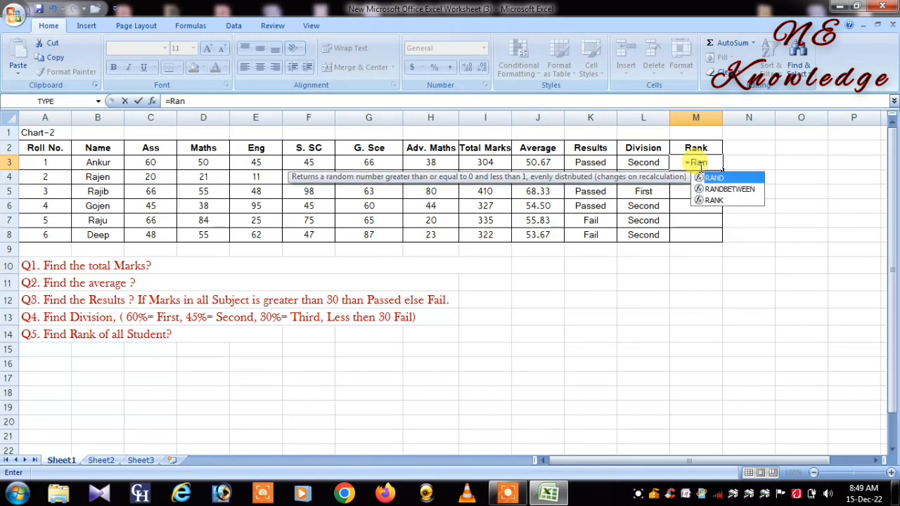
{"action": "left_click", "coordinate": [724, 202]}
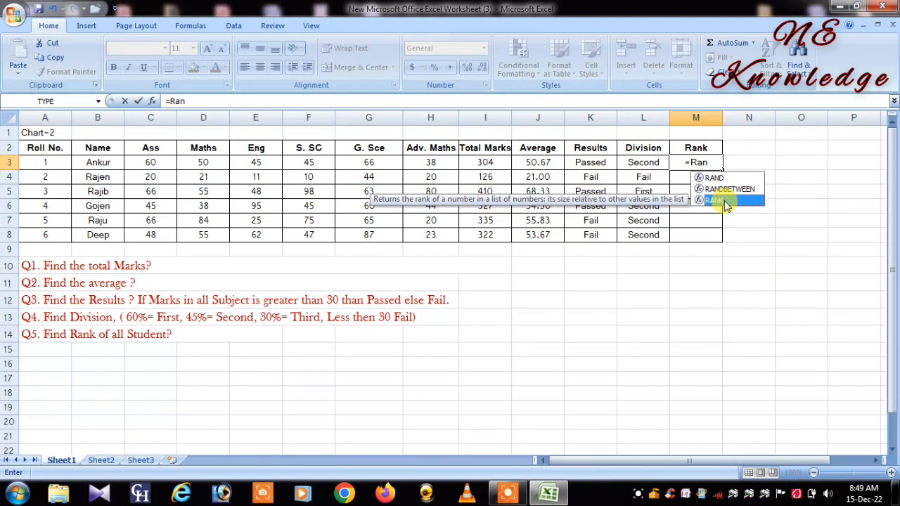
{"action": "double_click", "coordinate": [724, 202]}
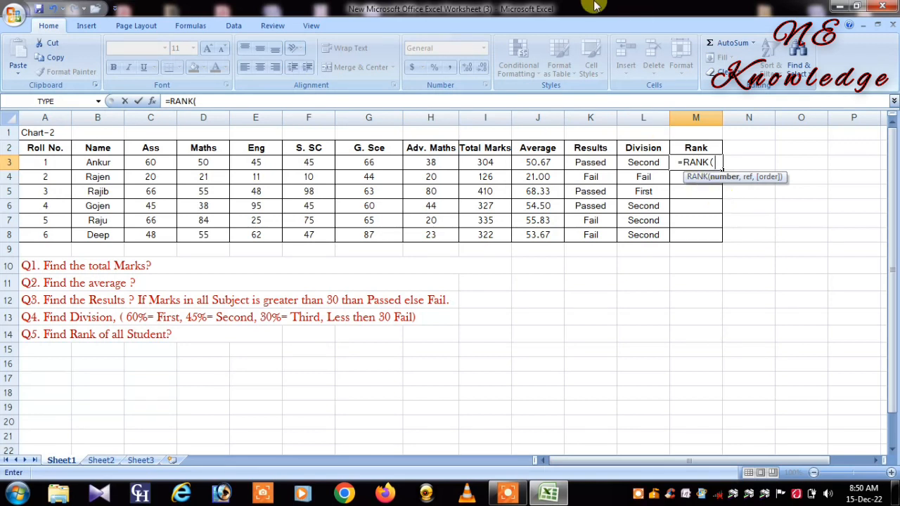
Step: Give the RANK formula I3 as its number and the absolute range $I$3:$I$8 as its reference
{"action": "left_click", "coordinate": [487, 161]}
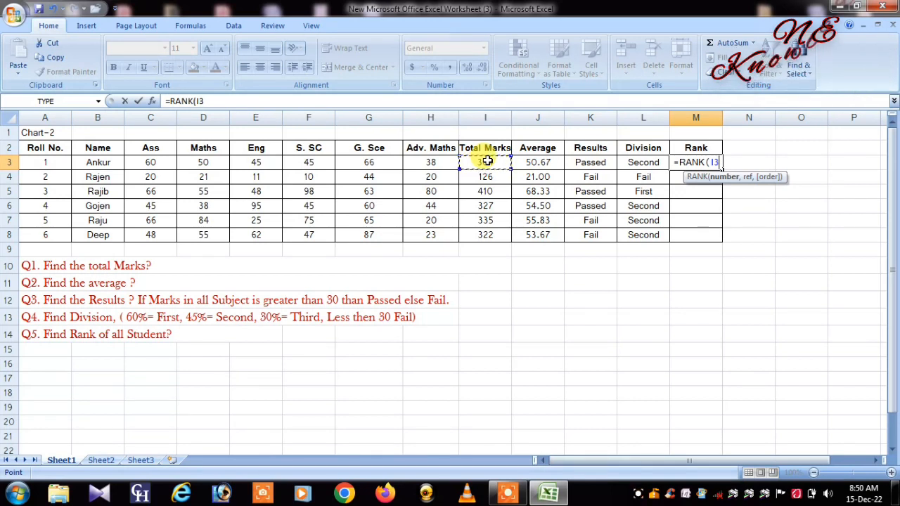
{"action": "type", "text": ","}
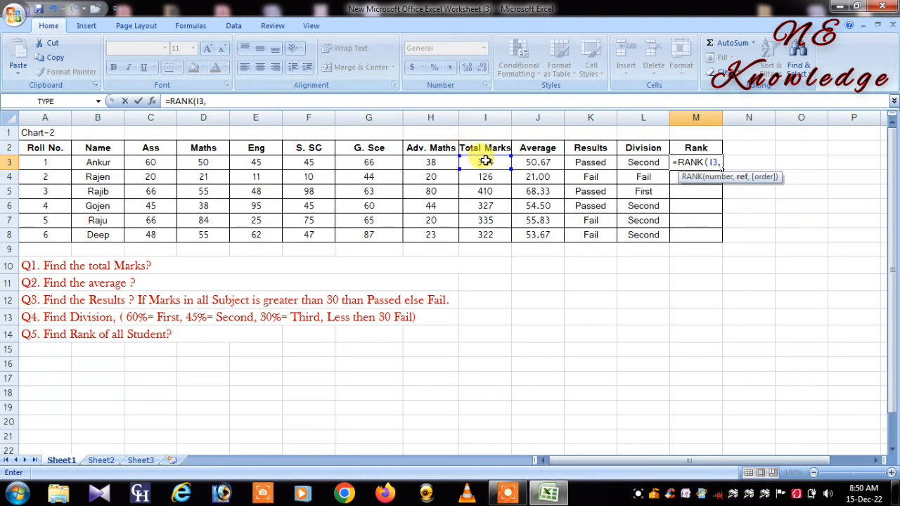
{"action": "left_click_drag", "start_coordinate": [485, 161], "coordinate": [494, 234]}
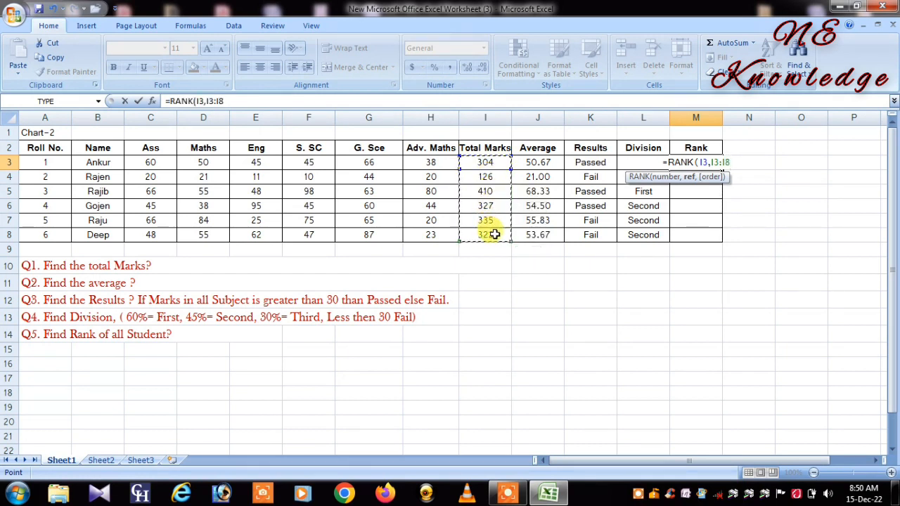
{"action": "key", "text": "F4"}
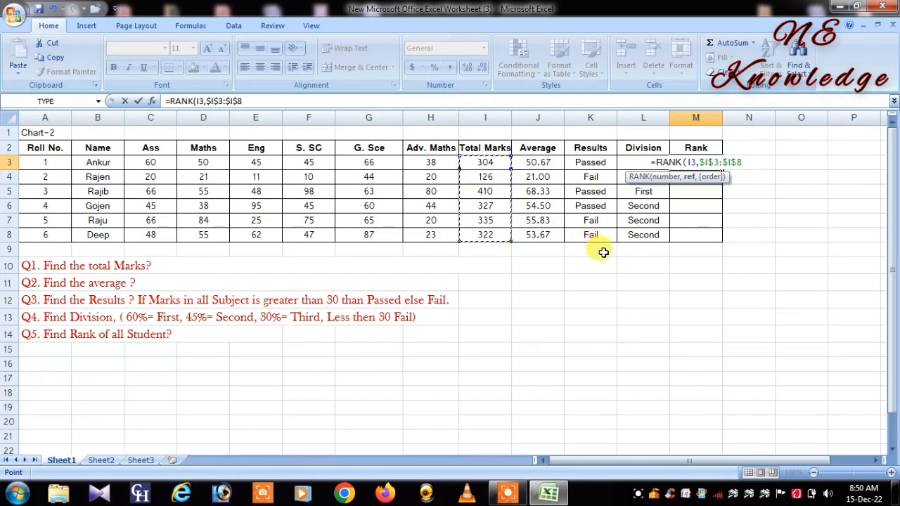
Step: Close and enter the RANK formula in M3, and fill it down to M8
{"action": "type", "text": ")"}
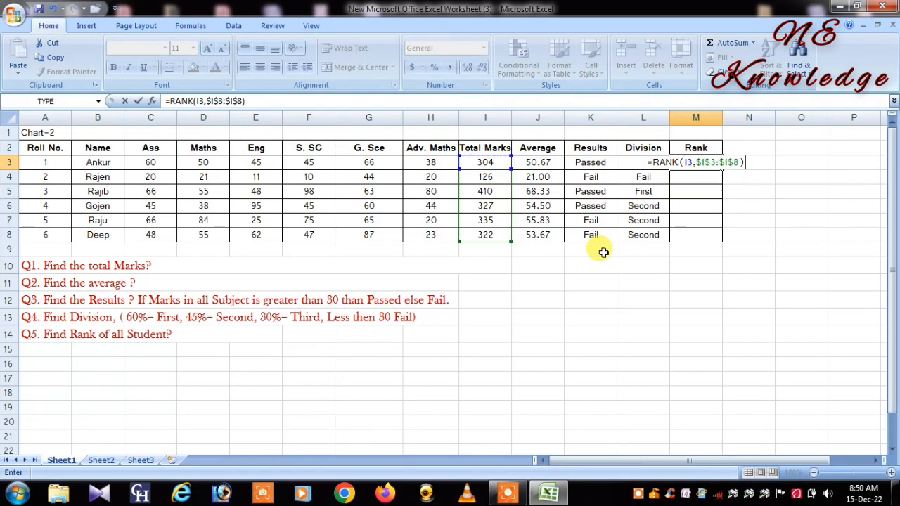
{"action": "key", "text": "Return"}
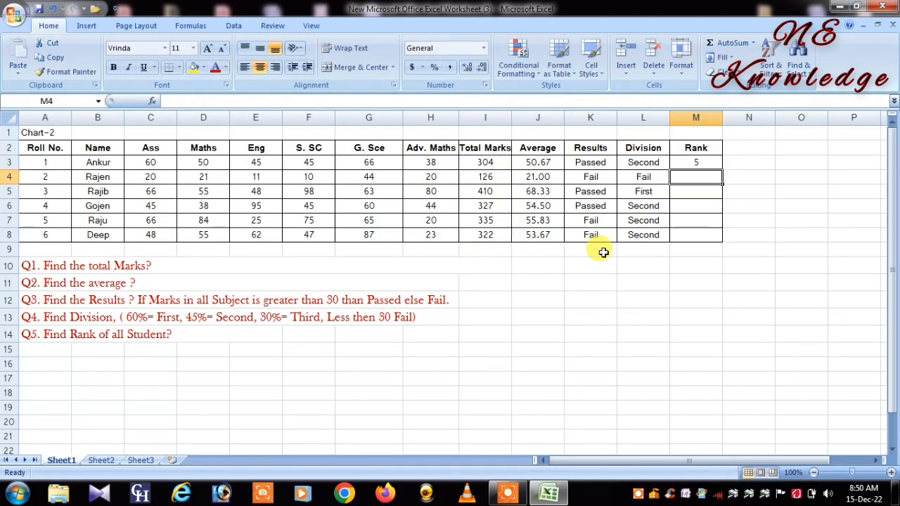
{"action": "left_click", "coordinate": [712, 165]}
{"action": "left_click_drag", "start_coordinate": [722, 169], "coordinate": [722, 241]}
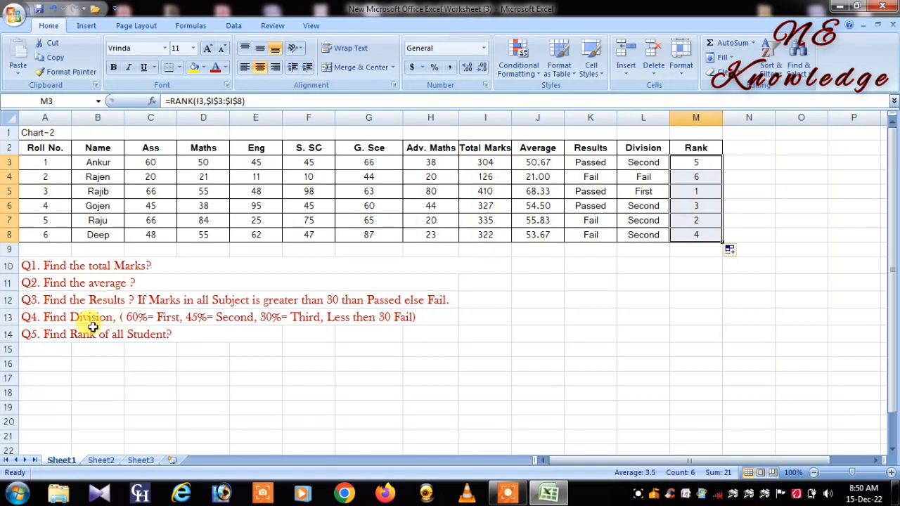
{"action": "left_click", "coordinate": [40, 334]}
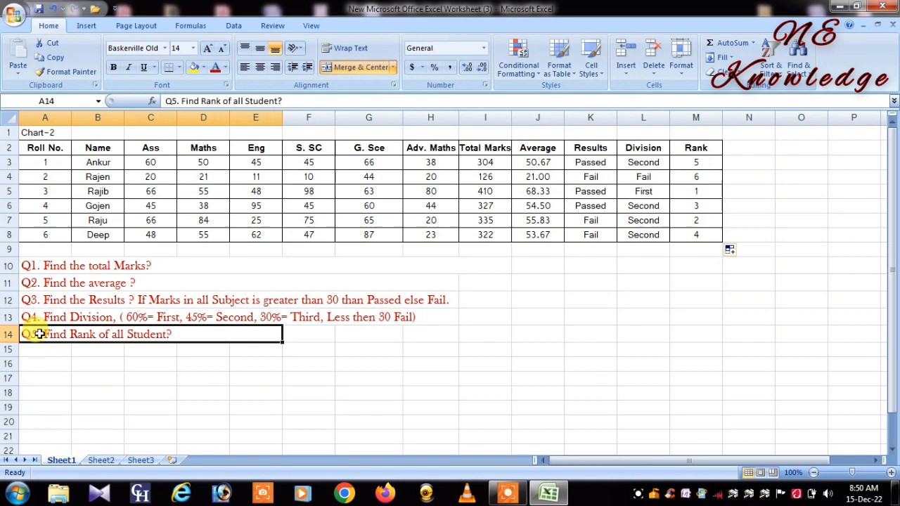
{"action": "left_click", "coordinate": [76, 316]}
{"action": "left_click", "coordinate": [106, 301]}
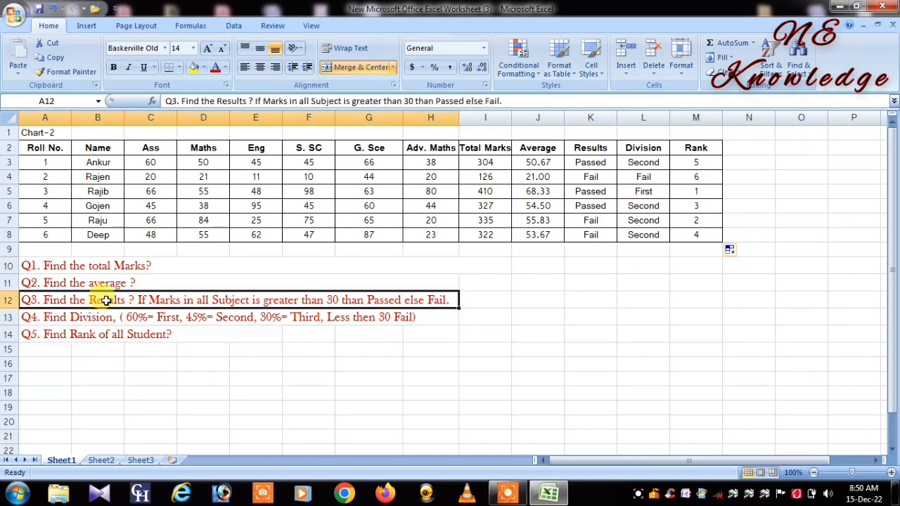
Step: Review the questions below the chart and examine the row 3 formulas for Total Marks, Average and Results
{"action": "left_click", "coordinate": [103, 284]}
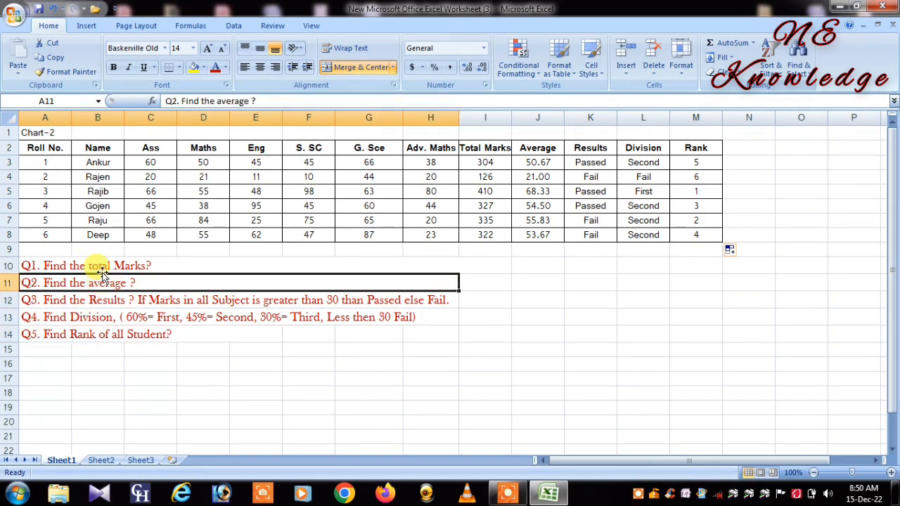
{"action": "left_click", "coordinate": [101, 268]}
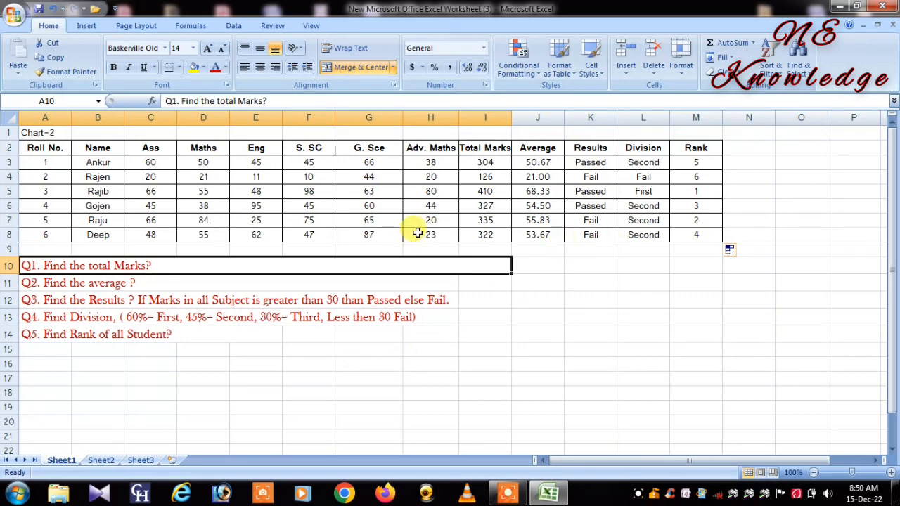
{"action": "left_click", "coordinate": [466, 147]}
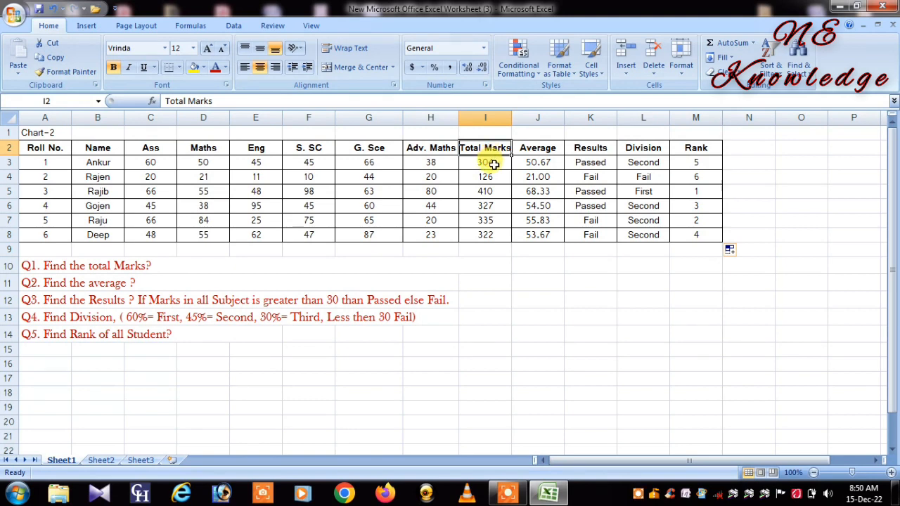
{"action": "left_click", "coordinate": [494, 164]}
{"action": "double_click", "coordinate": [494, 163]}
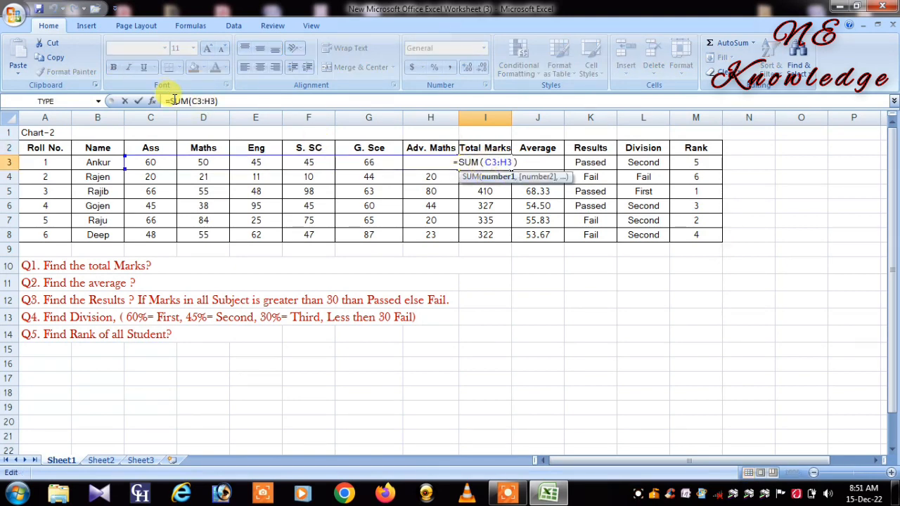
{"action": "left_click", "coordinate": [538, 149]}
{"action": "left_click", "coordinate": [539, 161]}
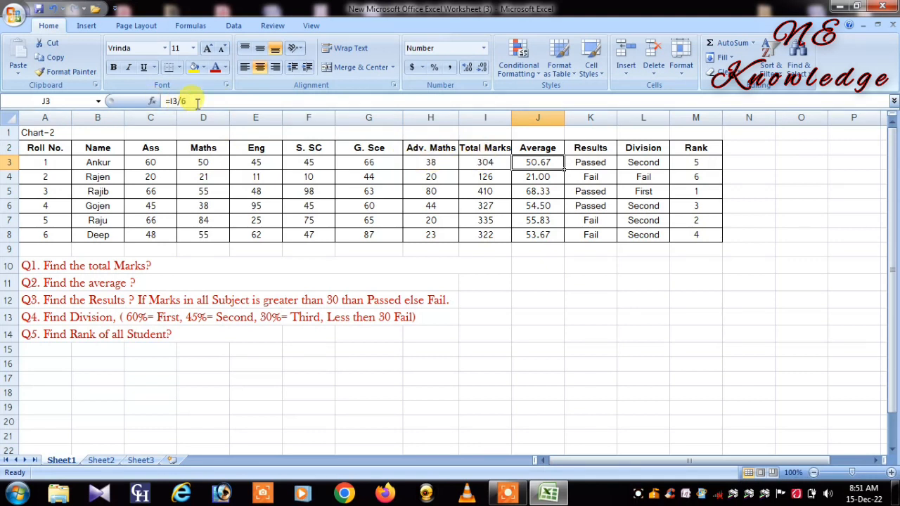
{"action": "double_click", "coordinate": [608, 162]}
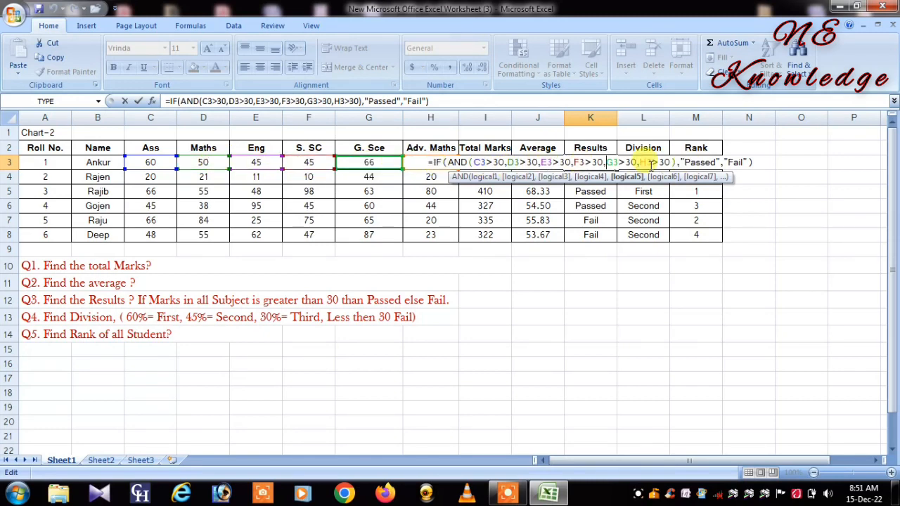
{"action": "left_click", "coordinate": [589, 147]}
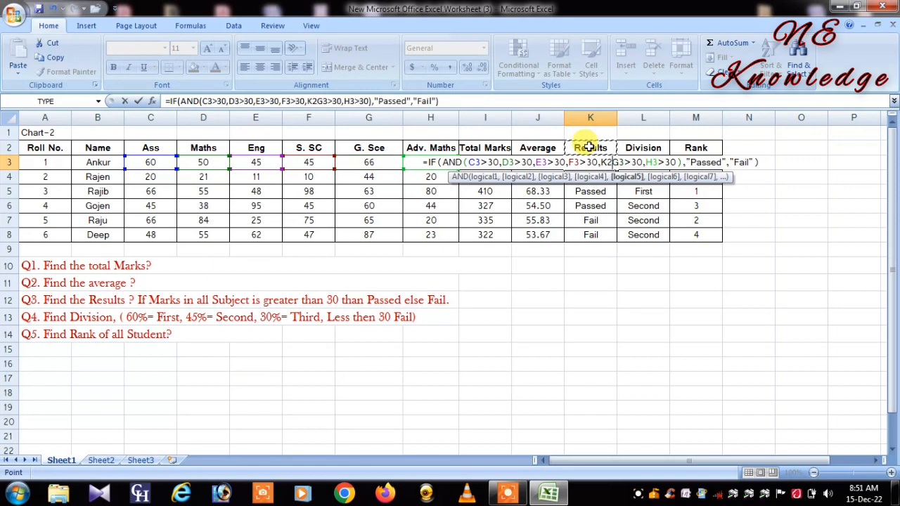
{"action": "left_click", "coordinate": [596, 251]}
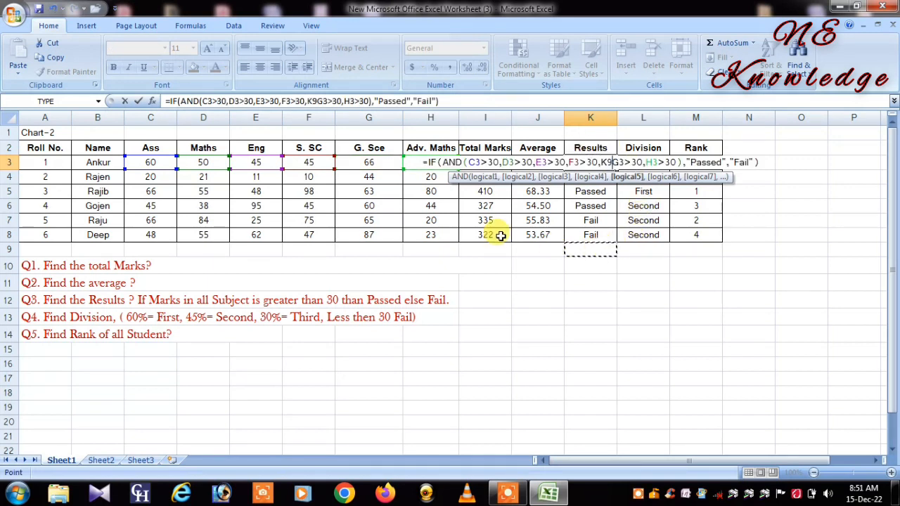
{"action": "left_click", "coordinate": [418, 234]}
{"action": "left_click", "coordinate": [518, 276]}
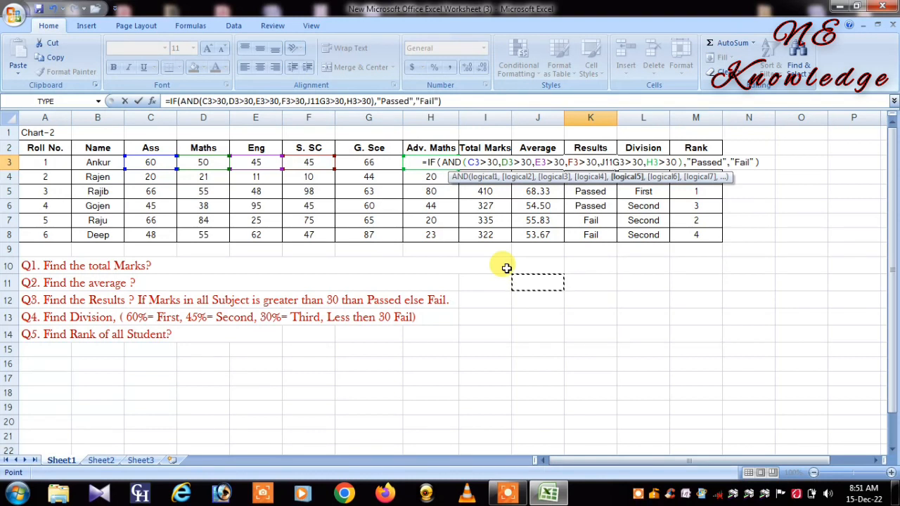
{"action": "key", "text": "ctrl+z"}
{"action": "key", "text": "ctrl+z"}
{"action": "key", "text": "ctrl+z"}
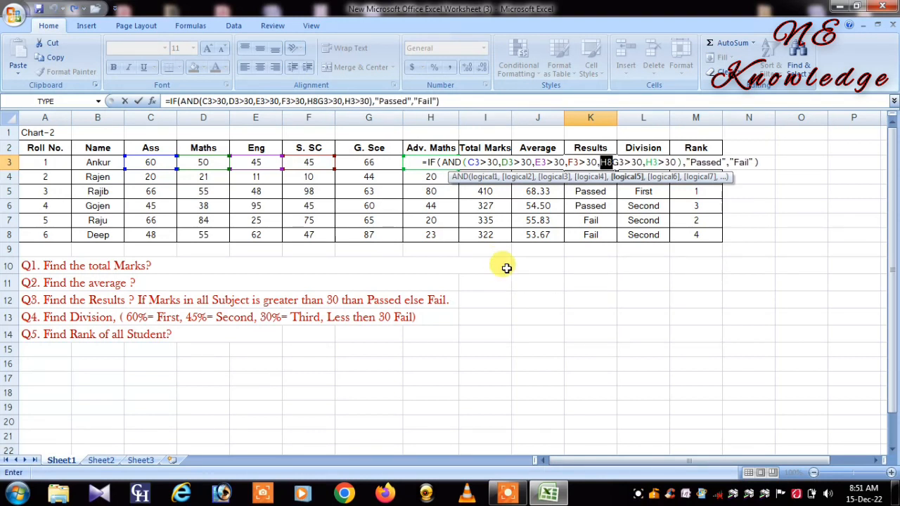
{"action": "key", "text": "ctrl+z"}
{"action": "key", "text": "ctrl+z"}
{"action": "key", "text": "ctrl+z"}
{"action": "key", "text": "BackSpace"}
{"action": "key", "text": "BackSpace"}
{"action": "key", "text": "BackSpace"}
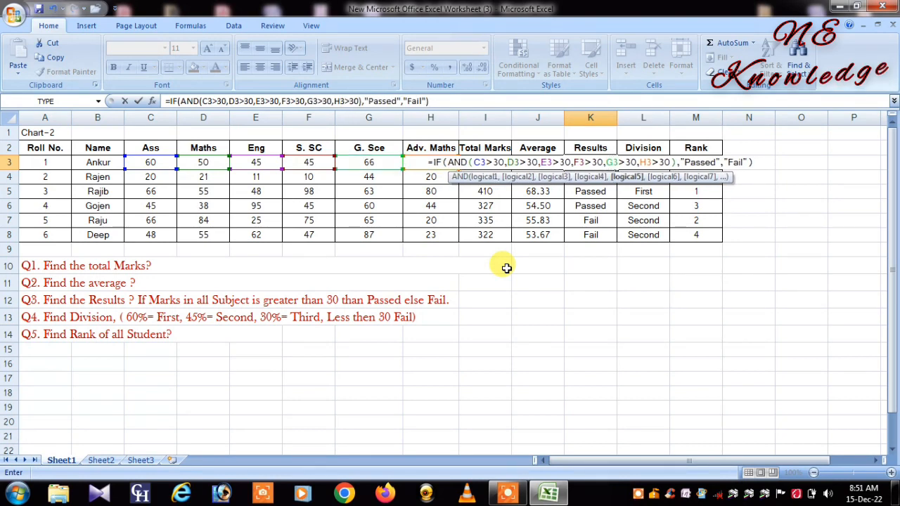
{"action": "key", "text": "Return"}
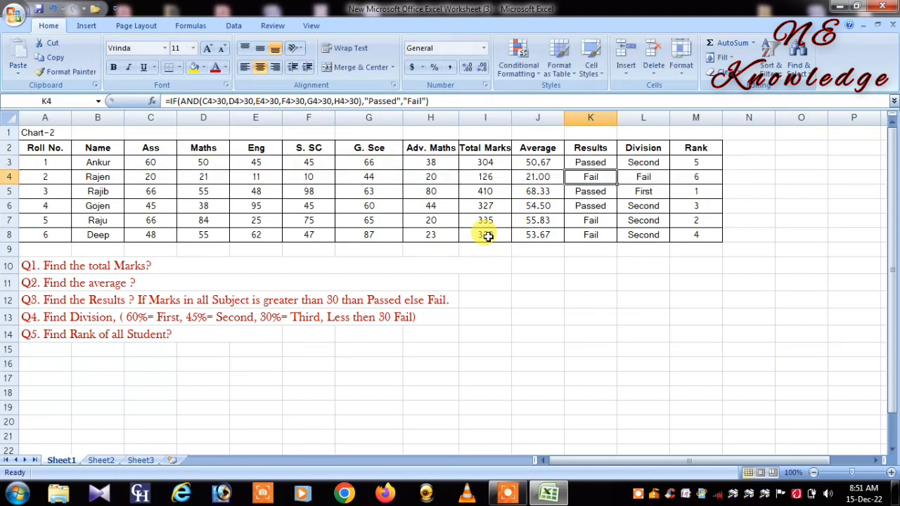
Step: Examine the nested IF formula for Division in L3, the Average cell it refers to, and the RANK formula in M3
{"action": "left_click", "coordinate": [641, 163]}
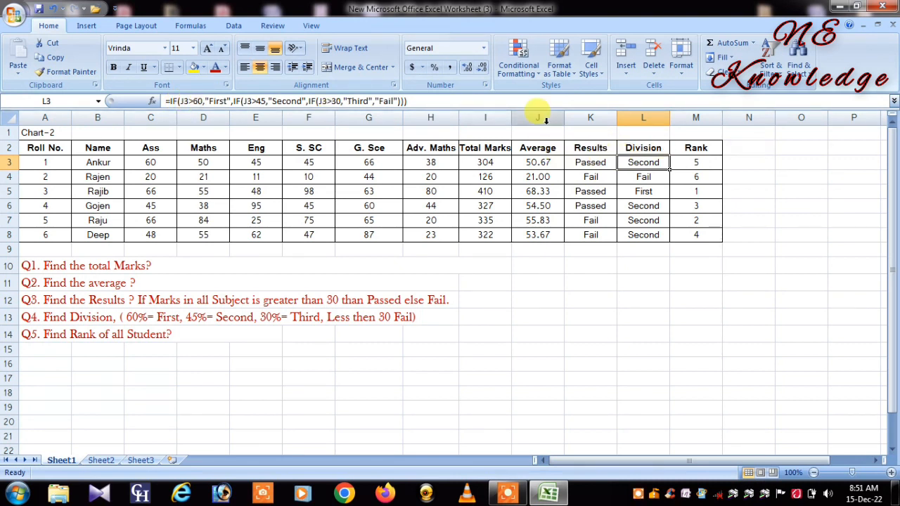
{"action": "left_click", "coordinate": [532, 162]}
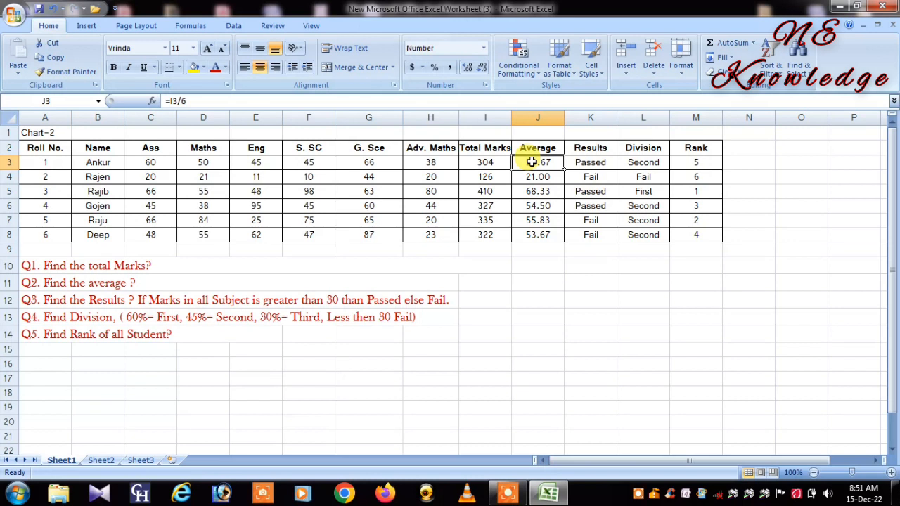
{"action": "left_click", "coordinate": [647, 163]}
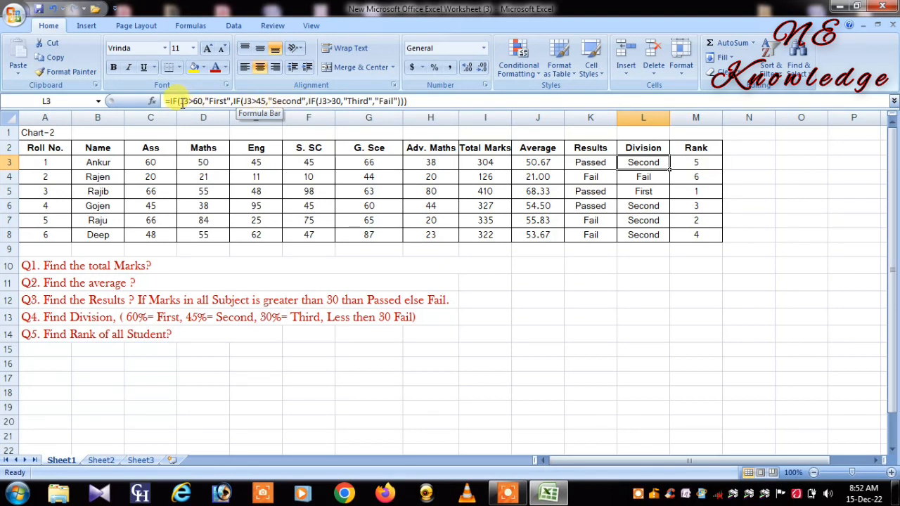
{"action": "left_click_drag", "start_coordinate": [181, 102], "coordinate": [368, 102]}
{"action": "left_click", "coordinate": [322, 102]}
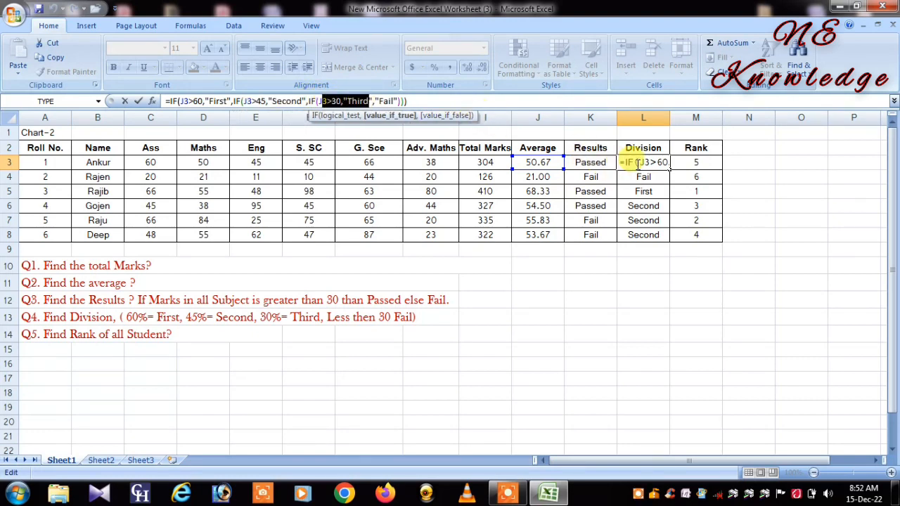
{"action": "left_click", "coordinate": [707, 163]}
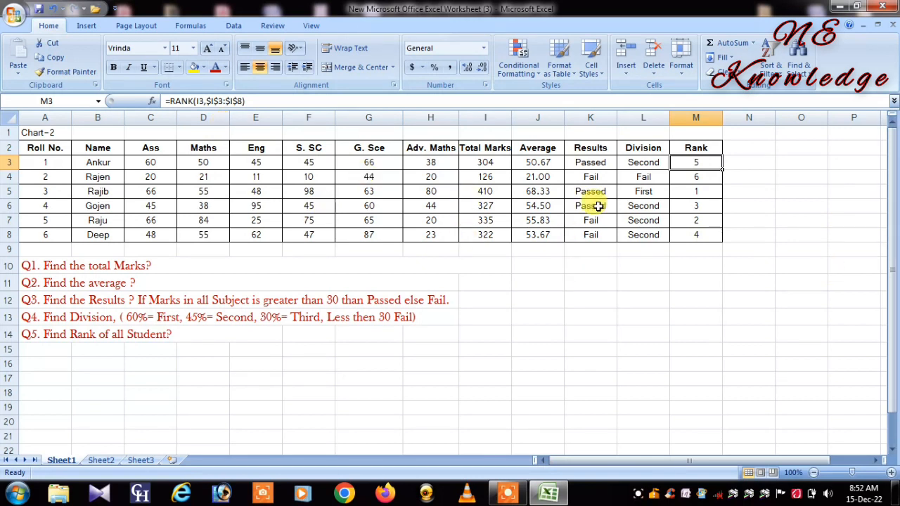
{"action": "left_click", "coordinate": [639, 495]}
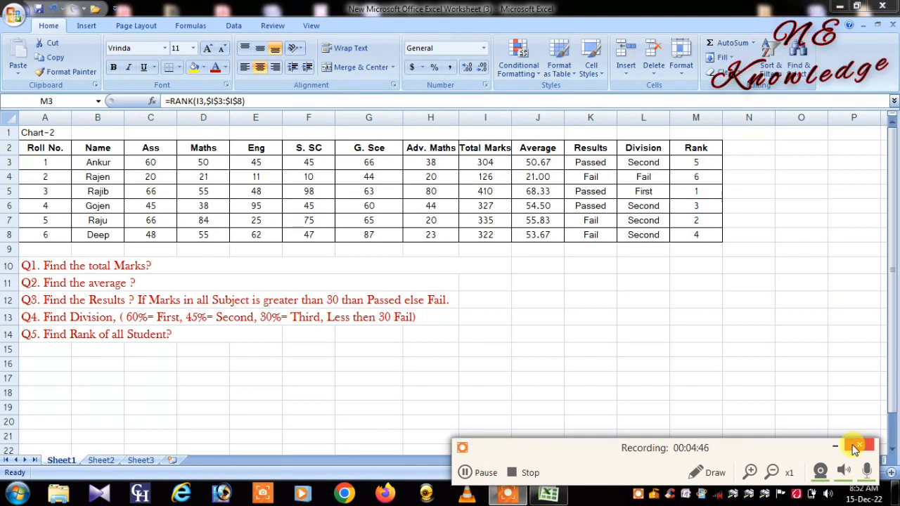
{"action": "left_click", "coordinate": [853, 448]}
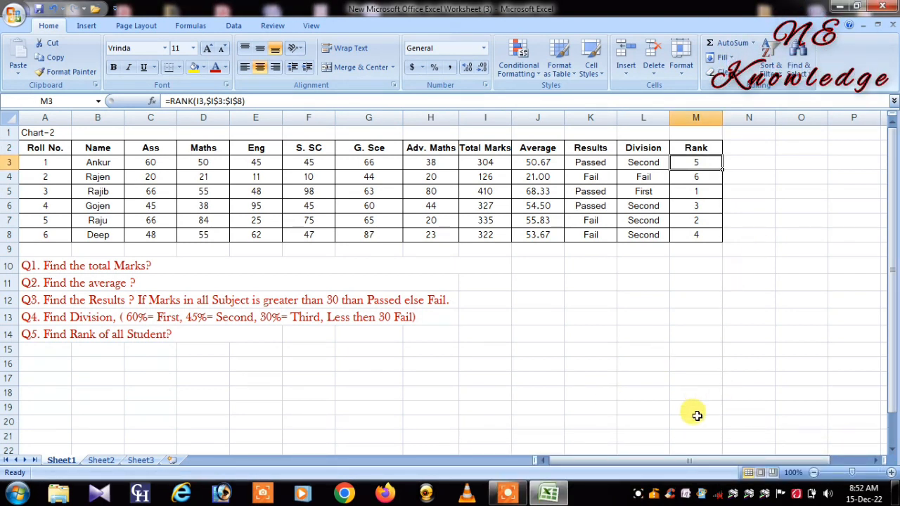
{"action": "left_click", "coordinate": [639, 495]}
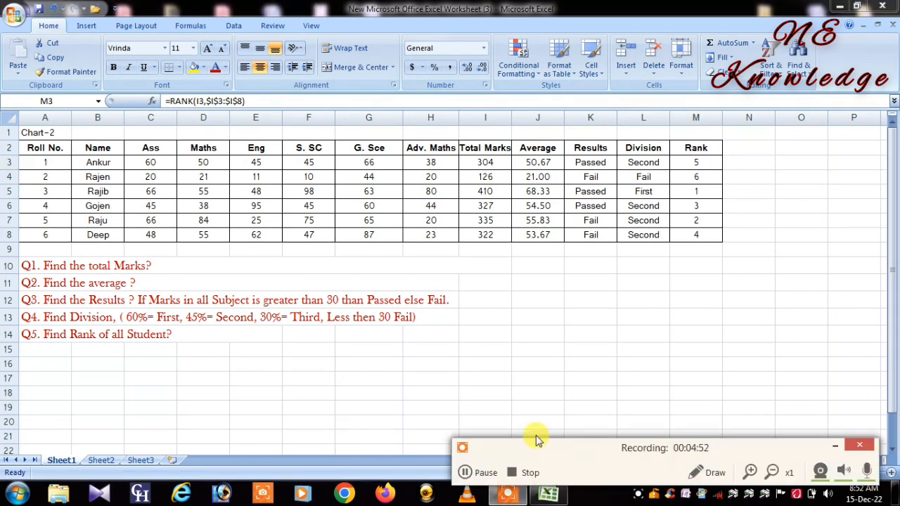